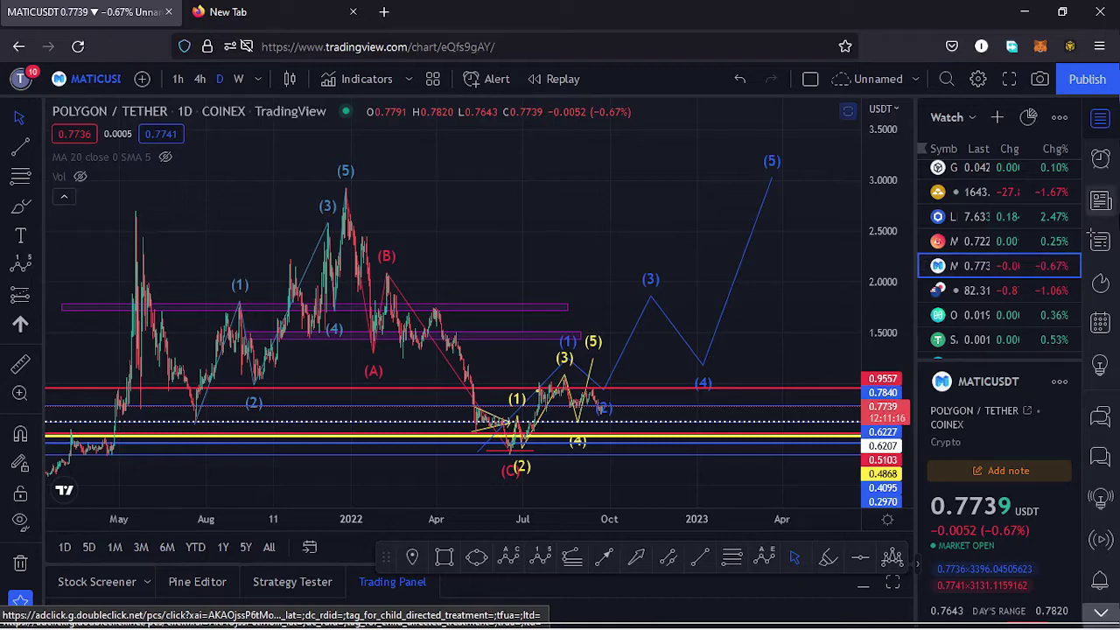
- Hide the watchlist and frame the daily MATIC/USDT chart on the 2021–2022 waves and recent correction
click(1104, 119)
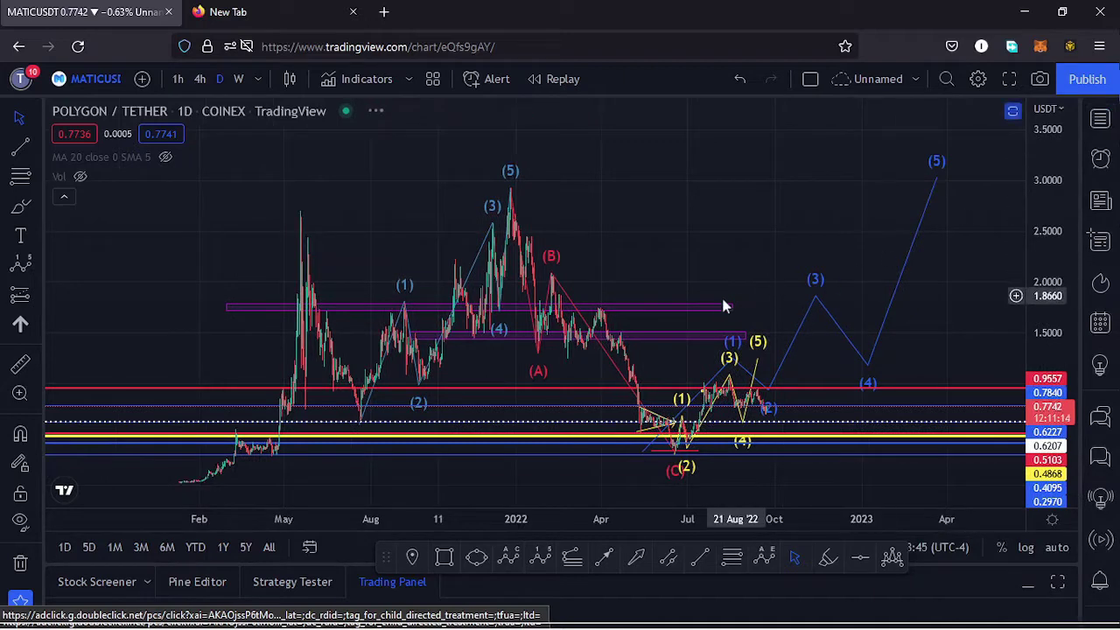
scroll(689, 313, up, 2)
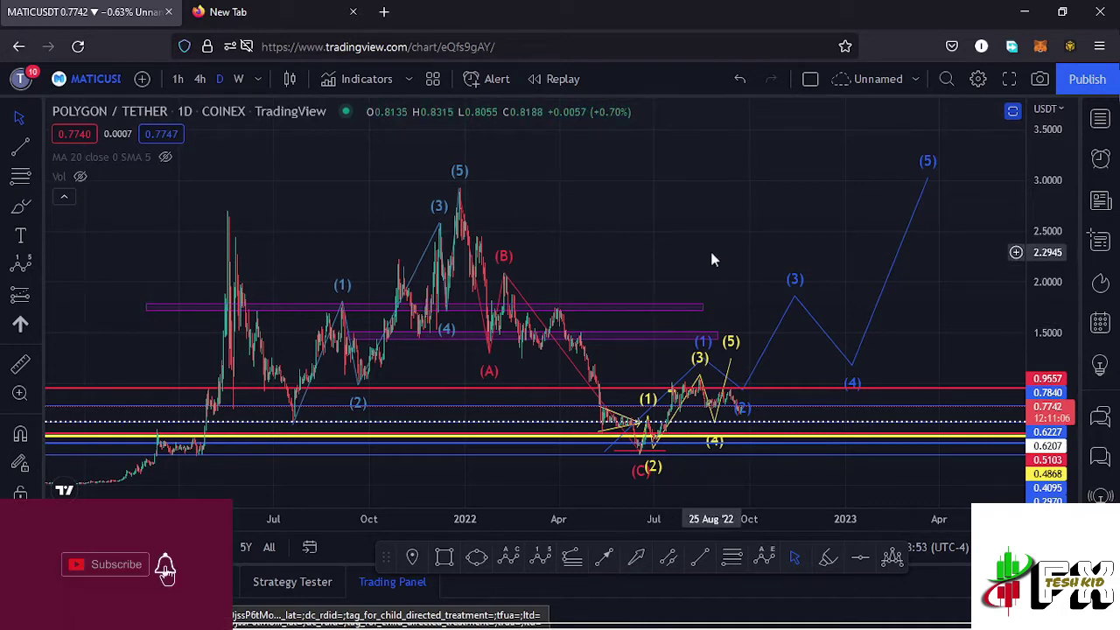
drag(726, 273, 690, 242)
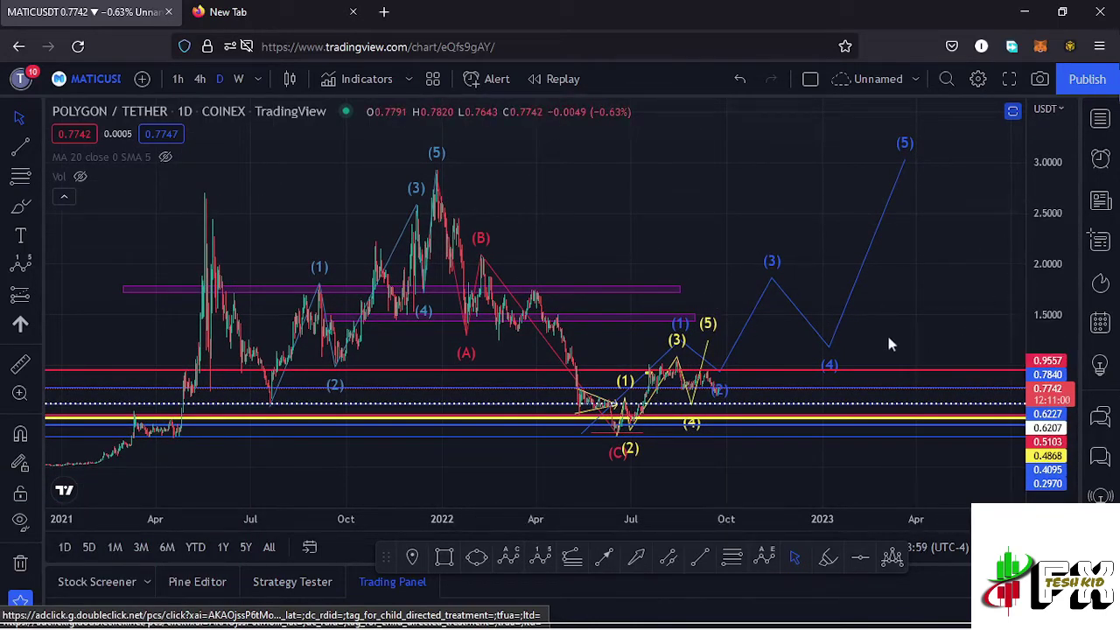
drag(487, 293, 396, 286)
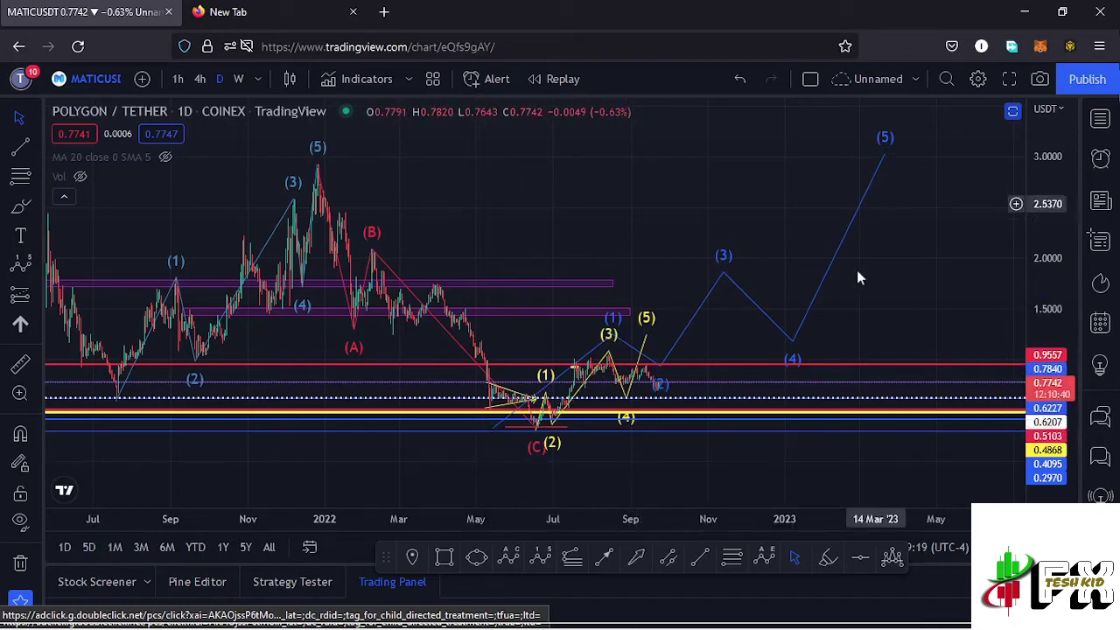
drag(893, 302, 954, 253)
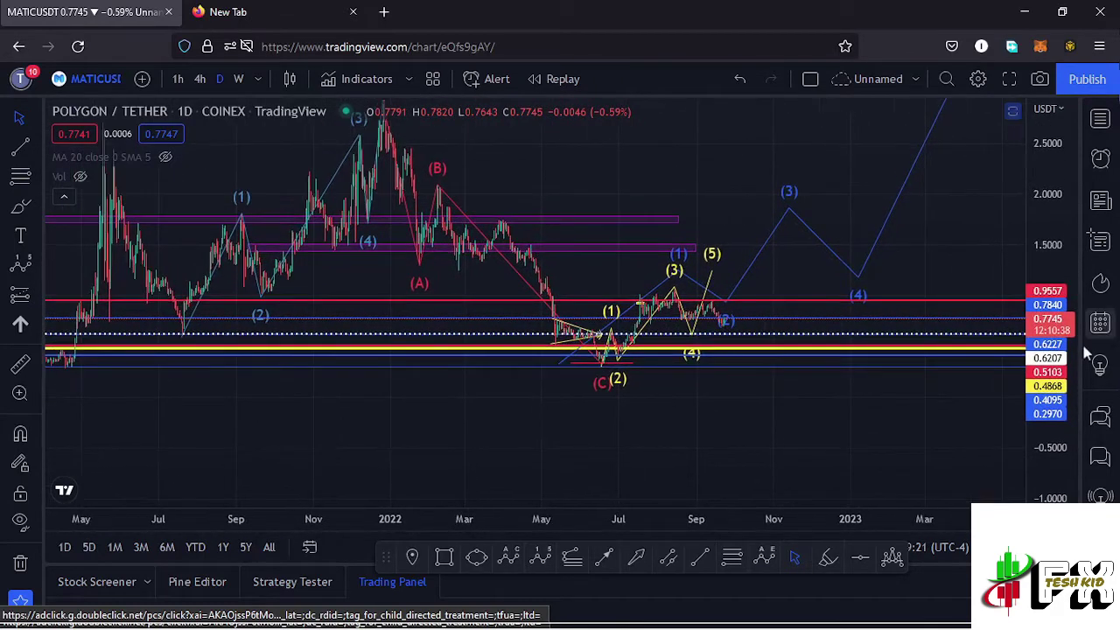
drag(1057, 366, 618, 371)
scroll(619, 370, up, 4)
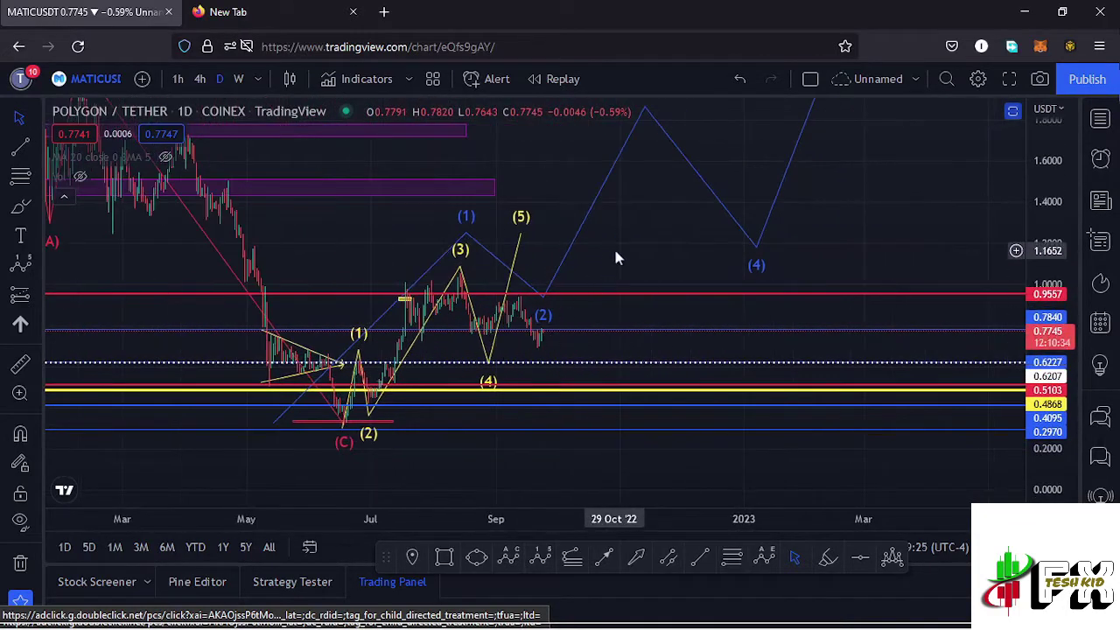
drag(617, 275, 751, 281)
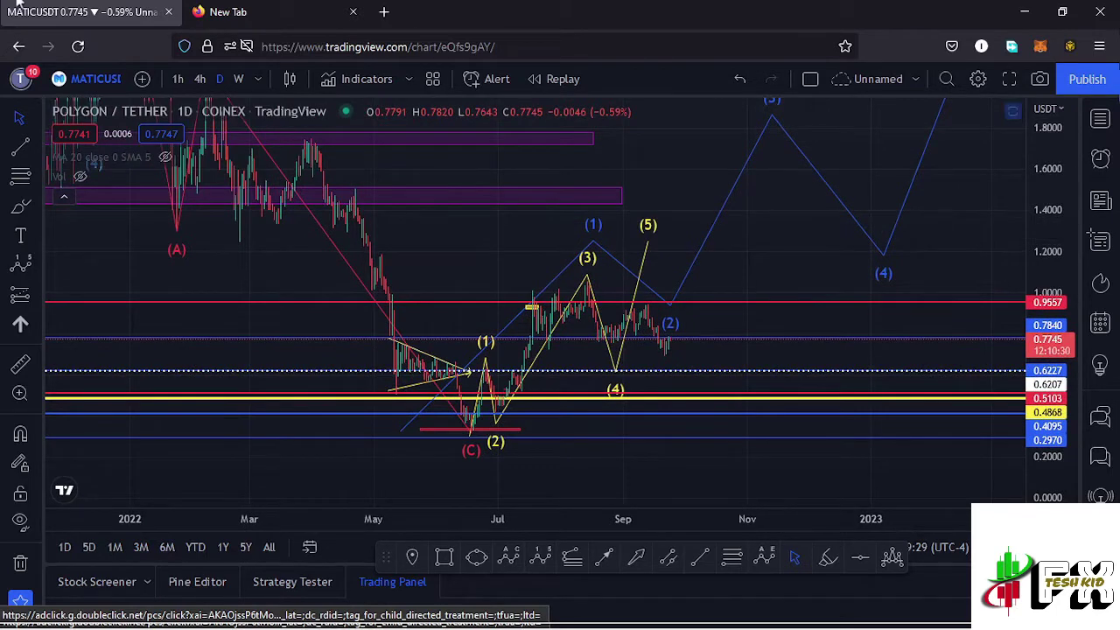
- Switch to the 4h timeframe and pan to the June–July (C), (1), (2) waves
click(200, 79)
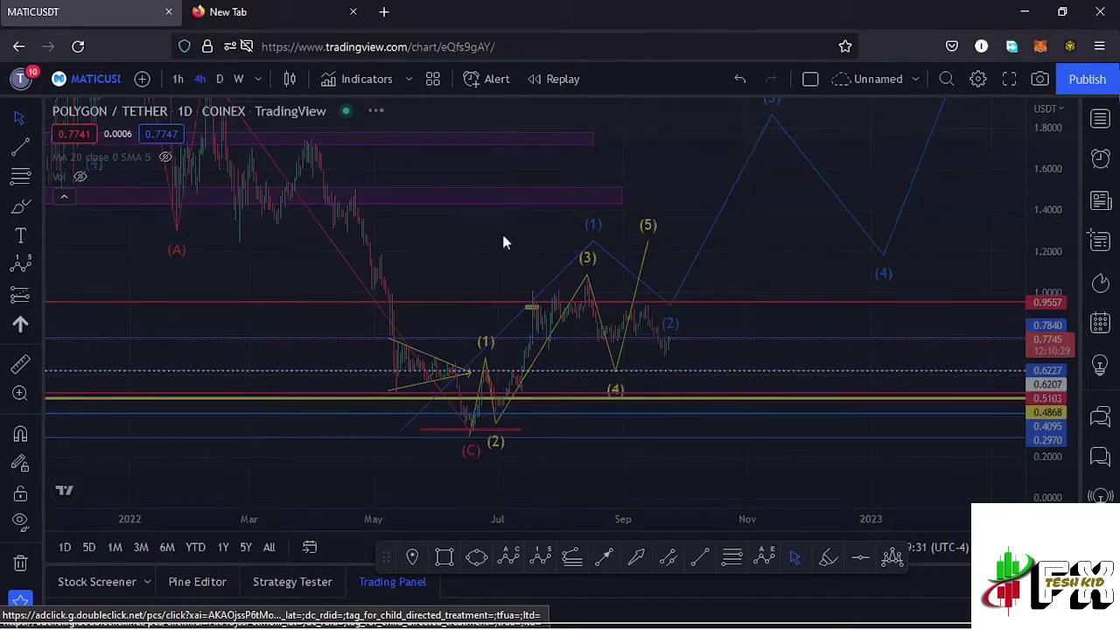
scroll(465, 293, down, 5)
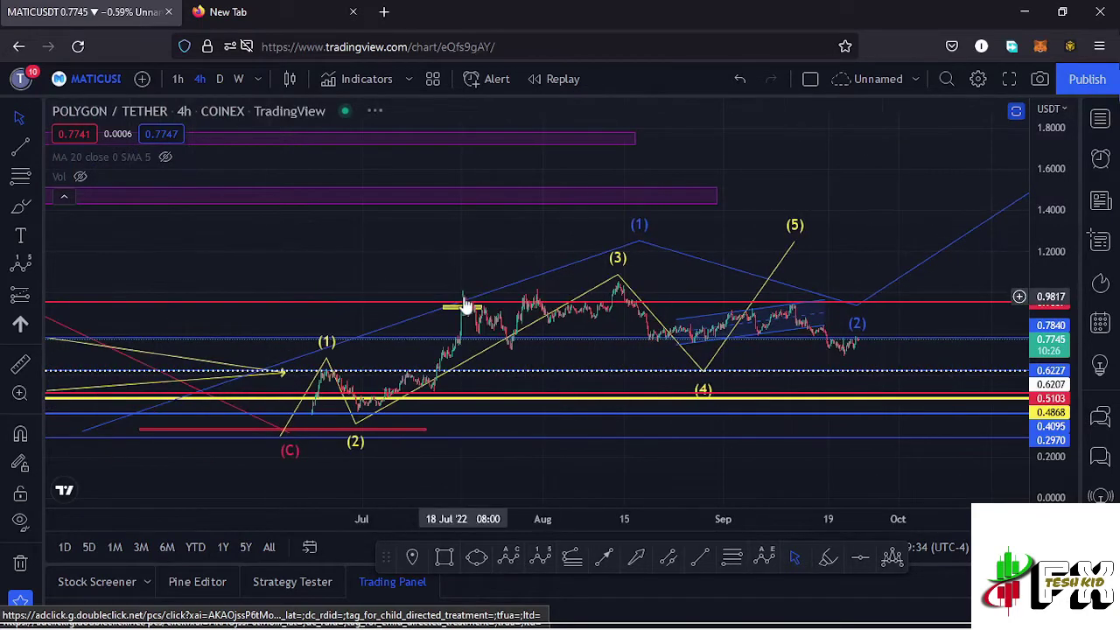
drag(408, 267, 465, 259)
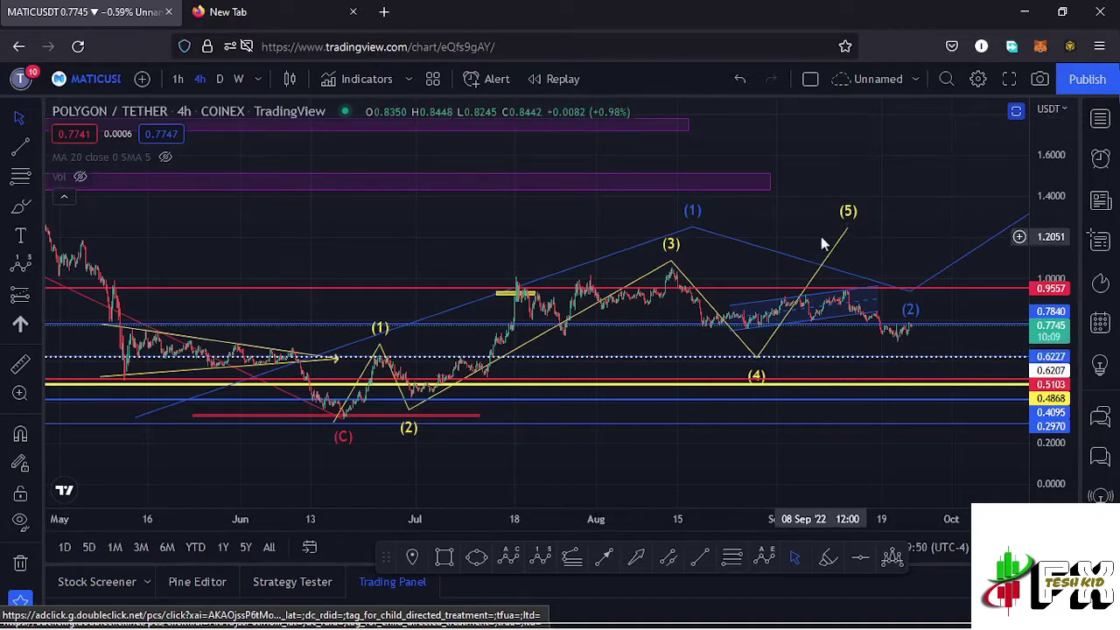
drag(727, 268, 849, 207)
scroll(1058, 331, up, 5)
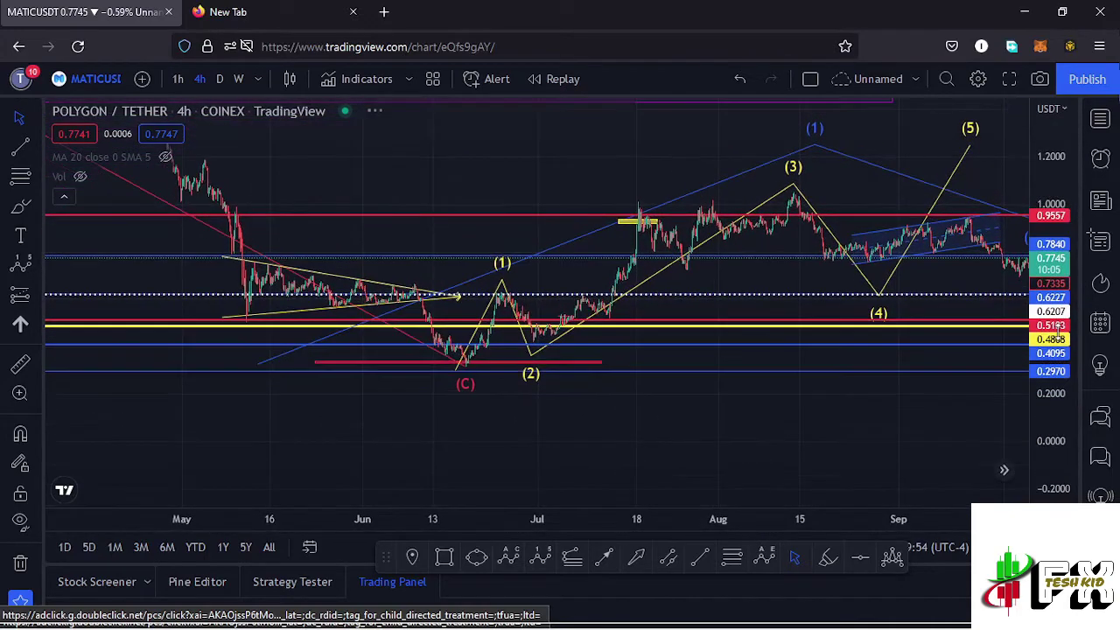
scroll(388, 314, up, 4)
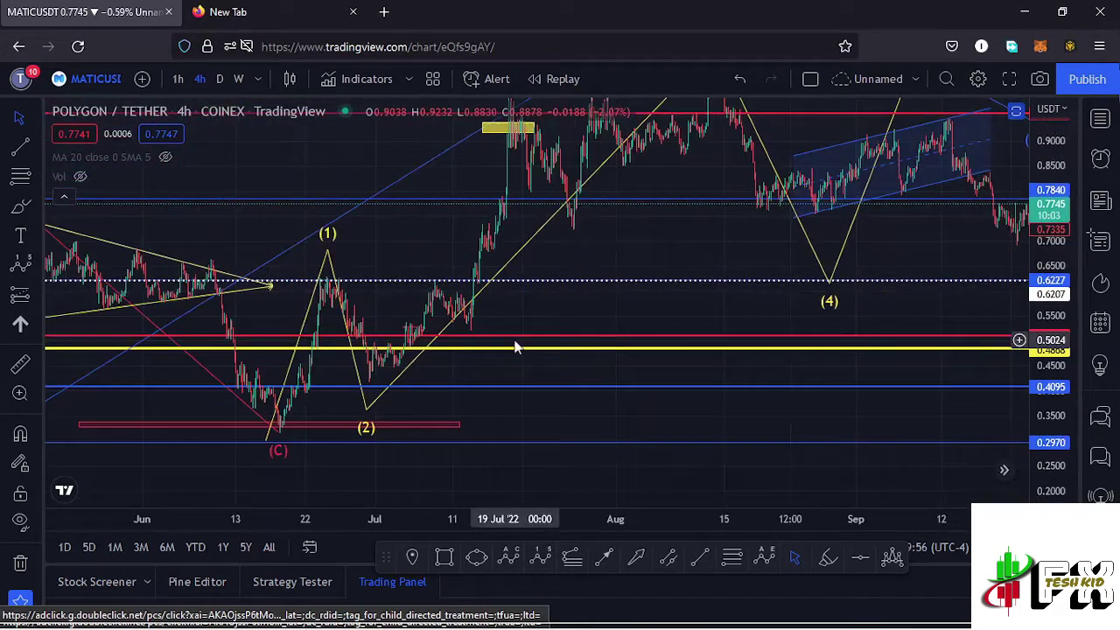
drag(313, 315, 770, 320)
scroll(675, 321, up, 2)
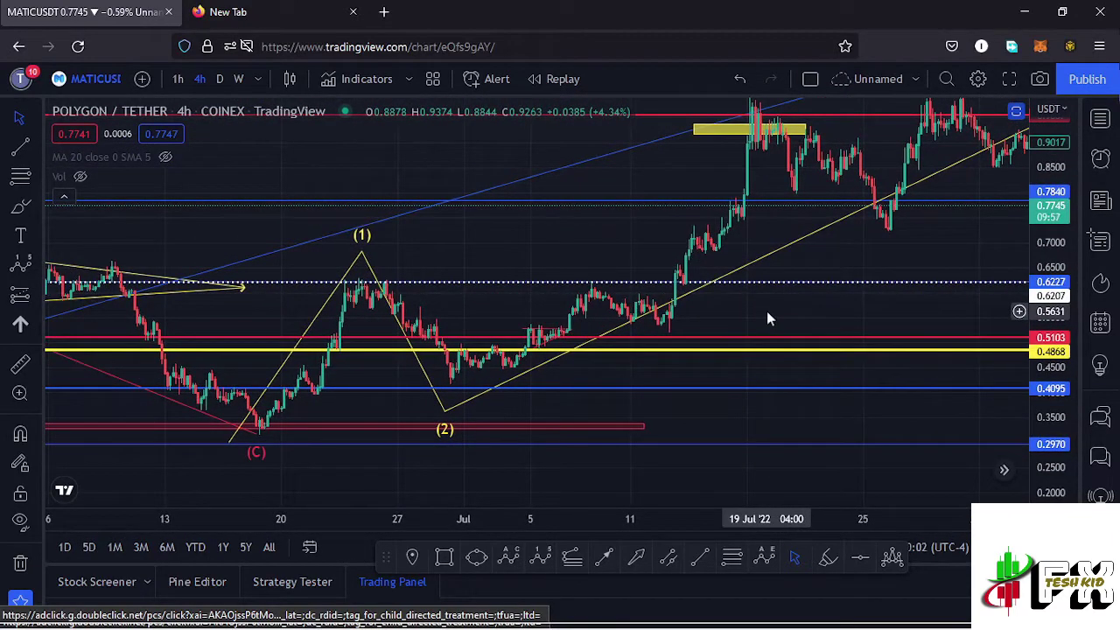
- Inspect the Elliott wave drawing's points and ready the Fib retracement tool
click(384, 297)
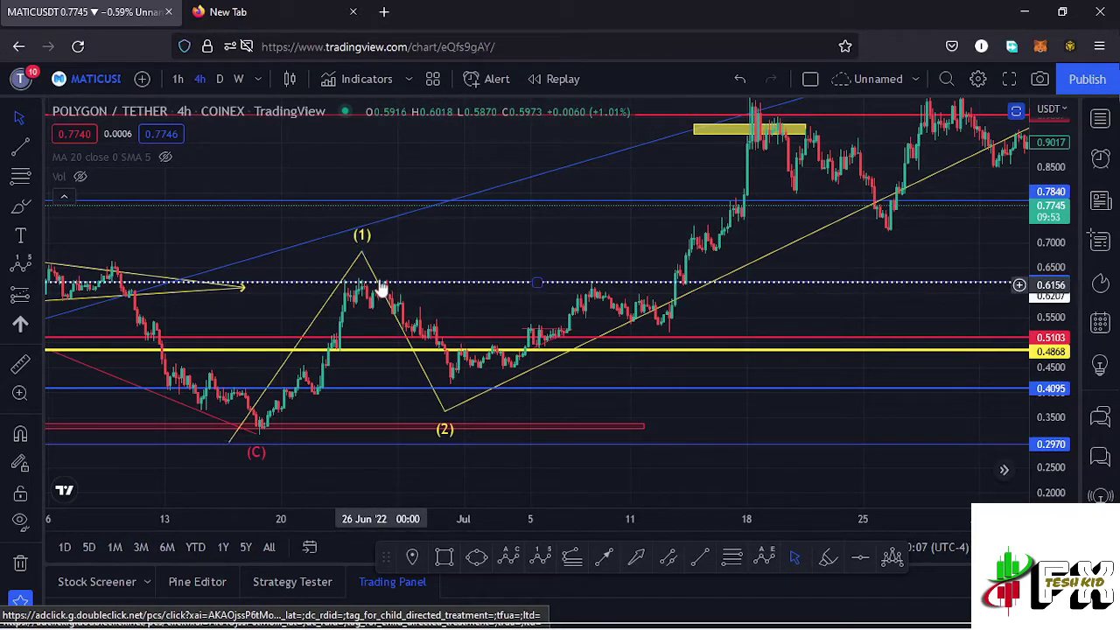
click(452, 382)
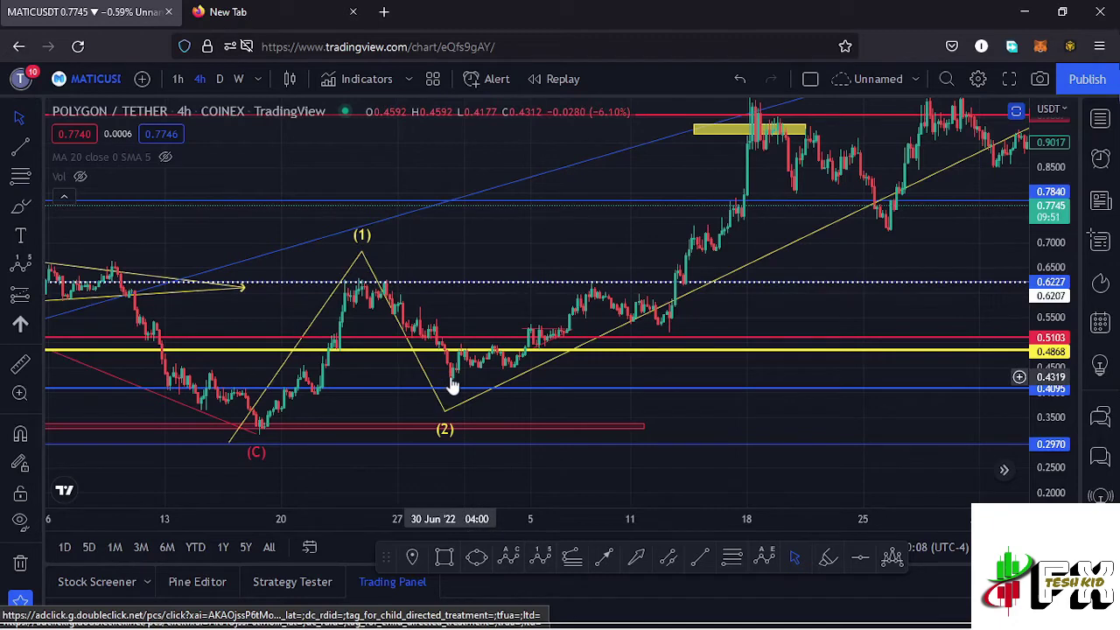
click(733, 560)
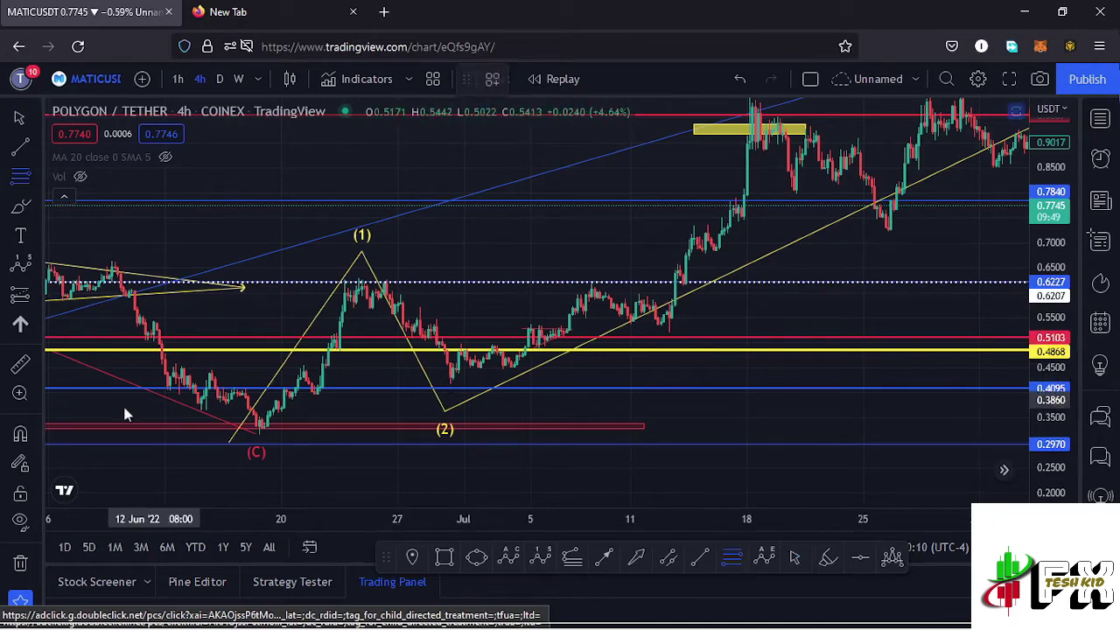
- Draw a trial Fib retracement from the (C) low to about 0.6254, then discard it
click(260, 438)
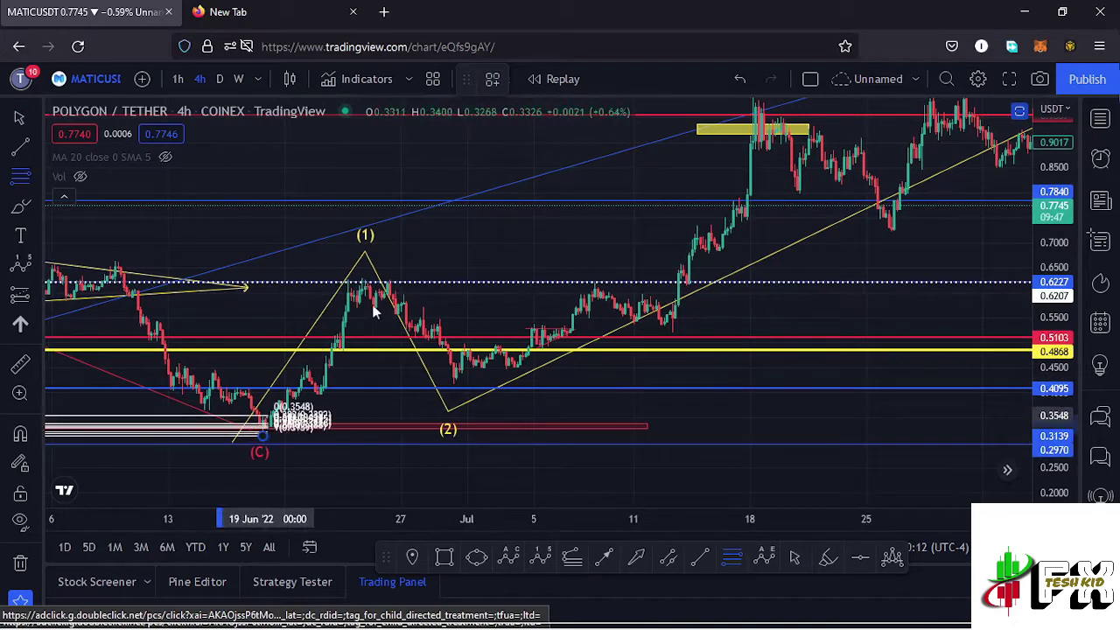
click(570, 282)
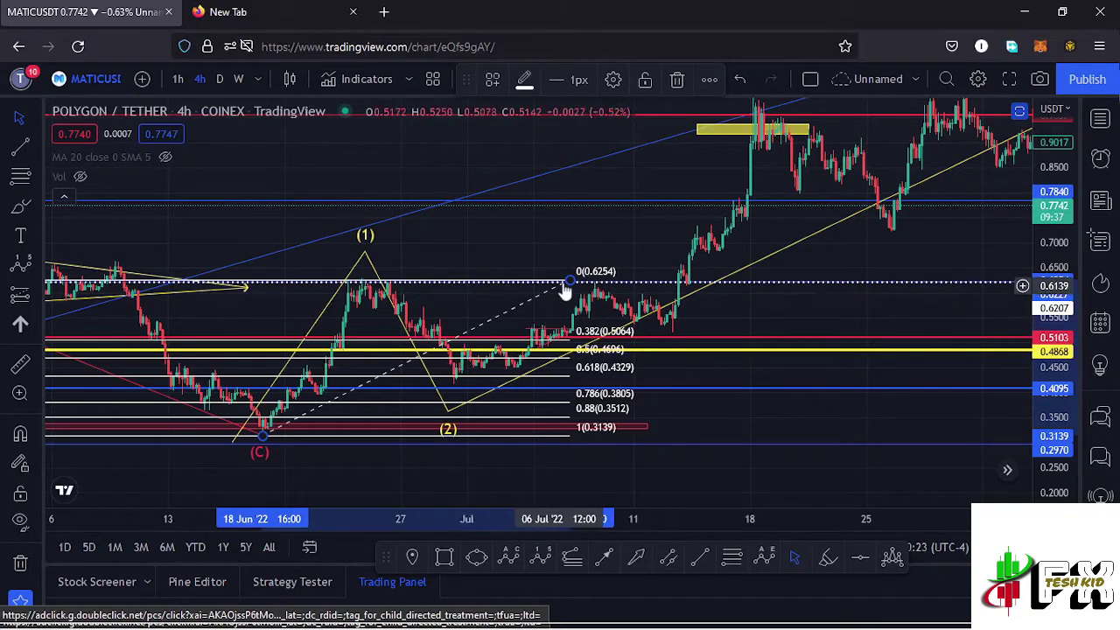
key(Escape)
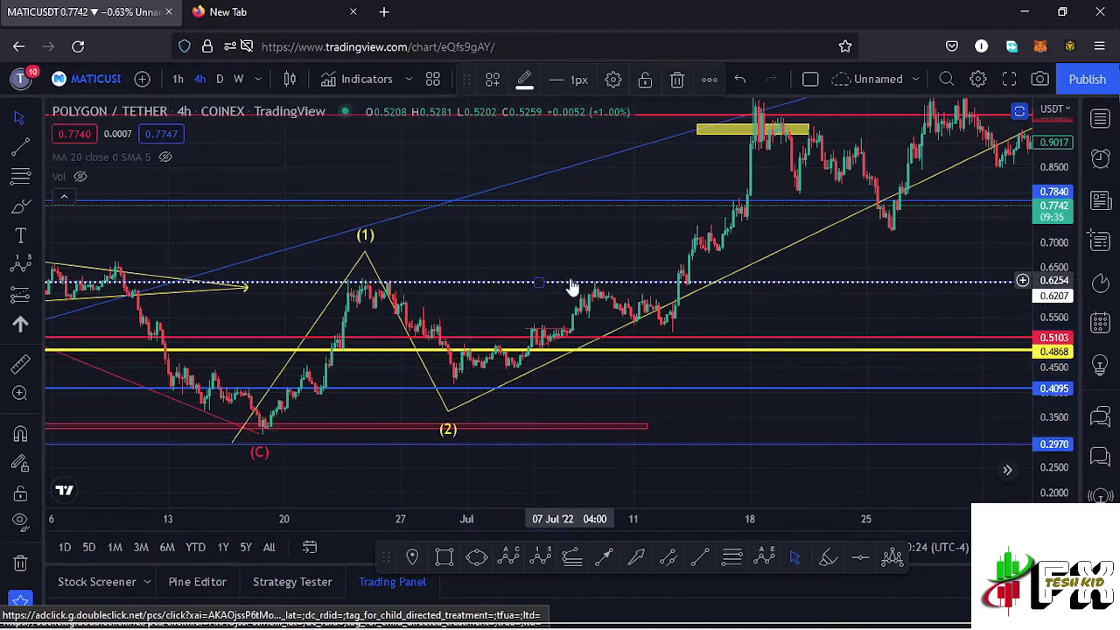
- Reframe the 4h chart from early June through wave (4) with a compressed price scale
drag(351, 351, 604, 328)
drag(693, 268, 486, 308)
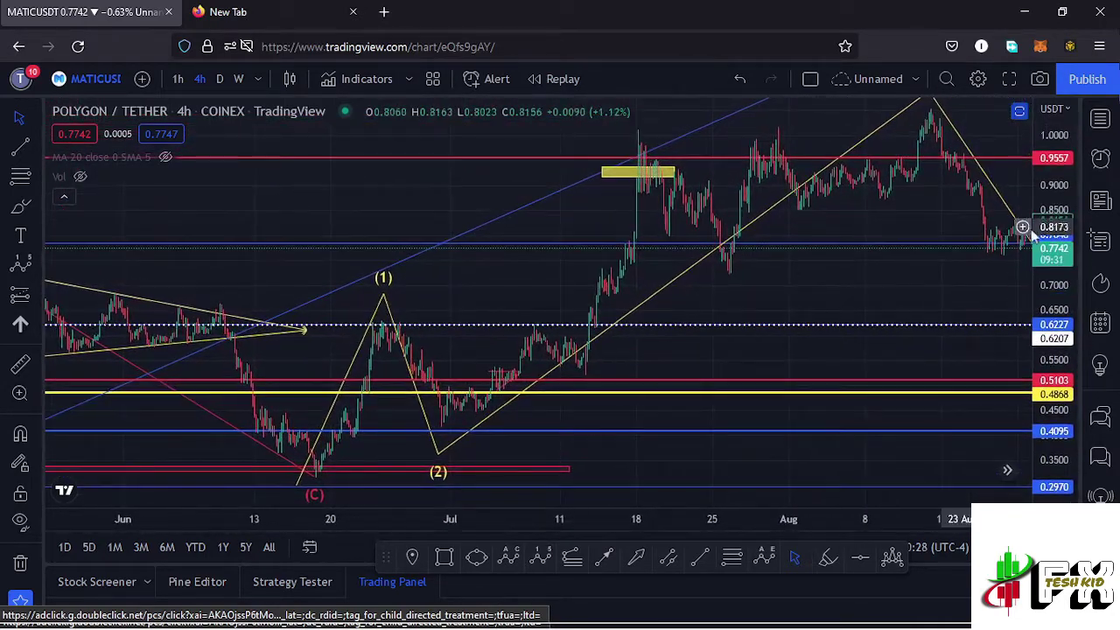
drag(1006, 243, 1007, 464)
scroll(573, 306, down, 2)
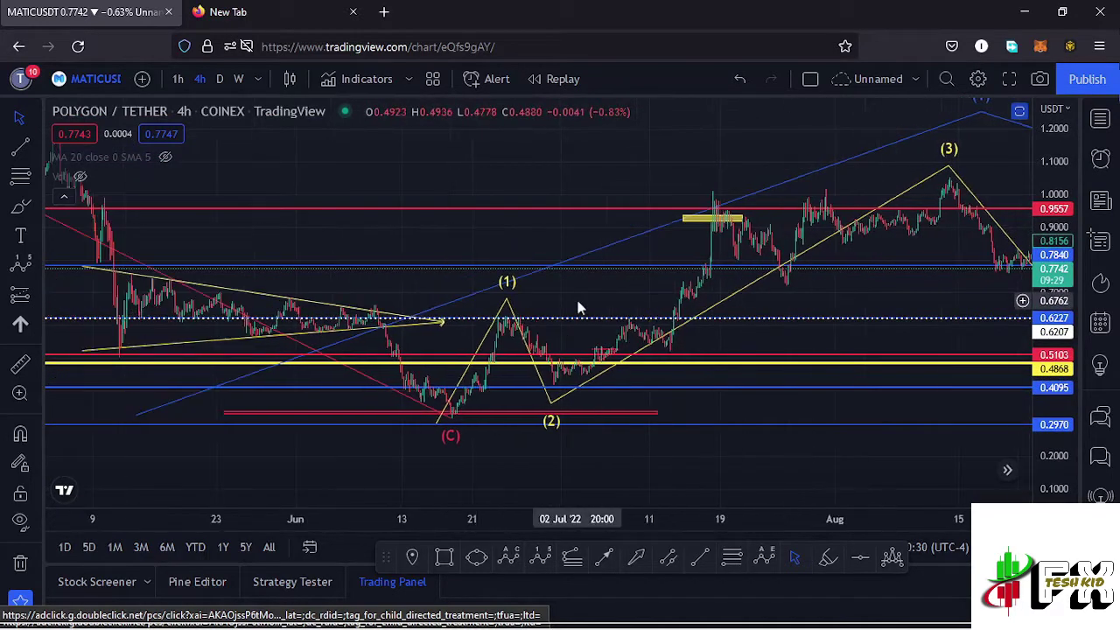
drag(615, 305, 451, 324)
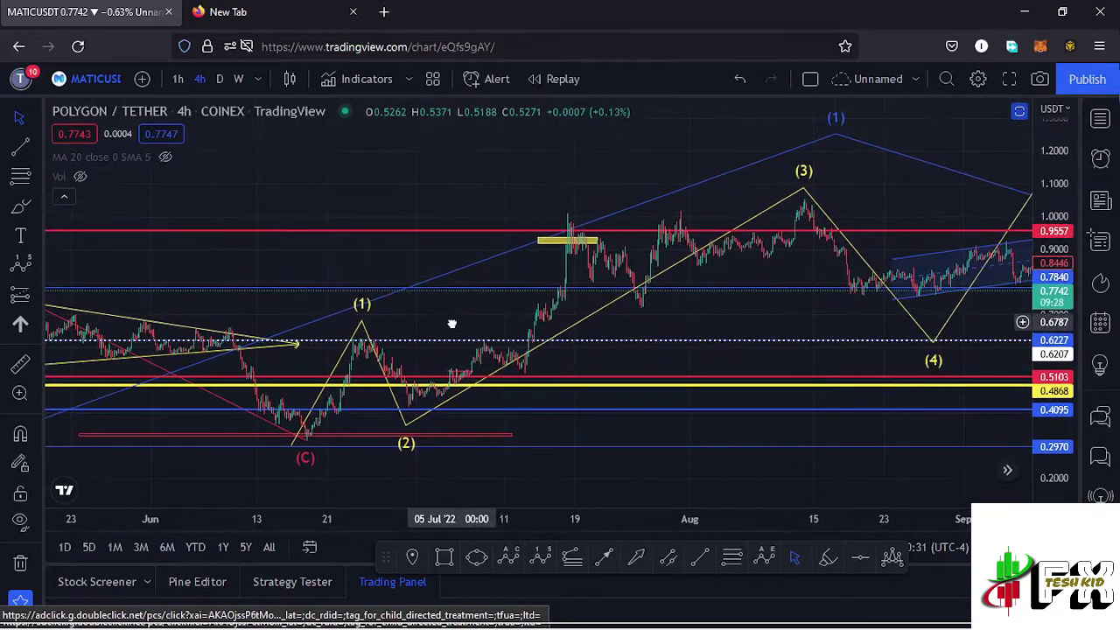
click(567, 238)
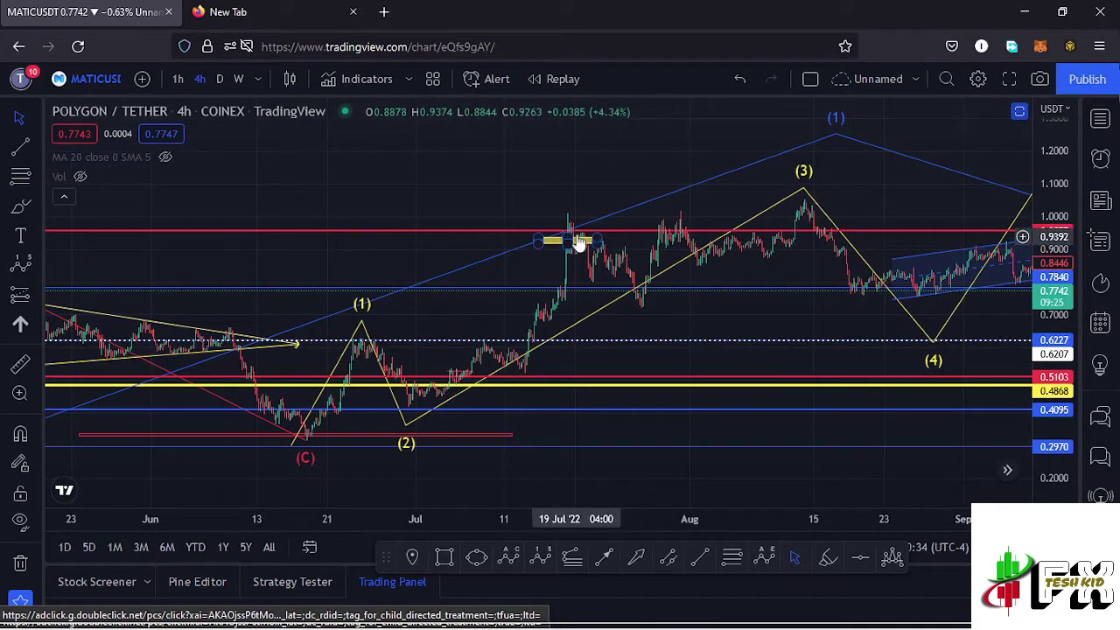
drag(540, 272, 517, 279)
- Draw another Fib retracement from the (C) low, delete it, and select the yellow Elliott wave
click(569, 557)
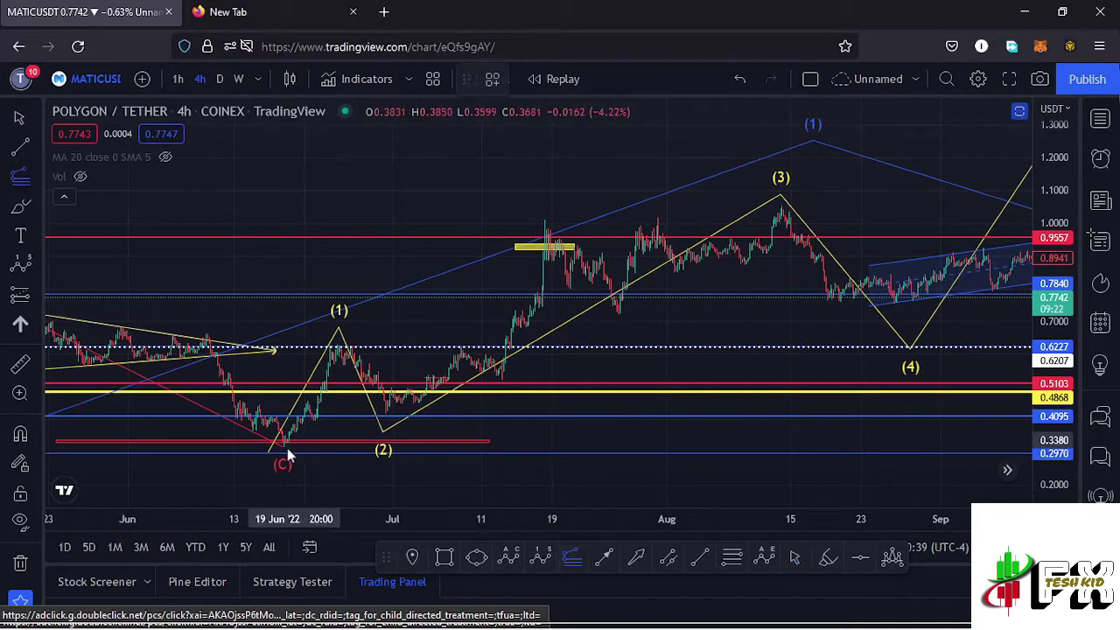
click(350, 345)
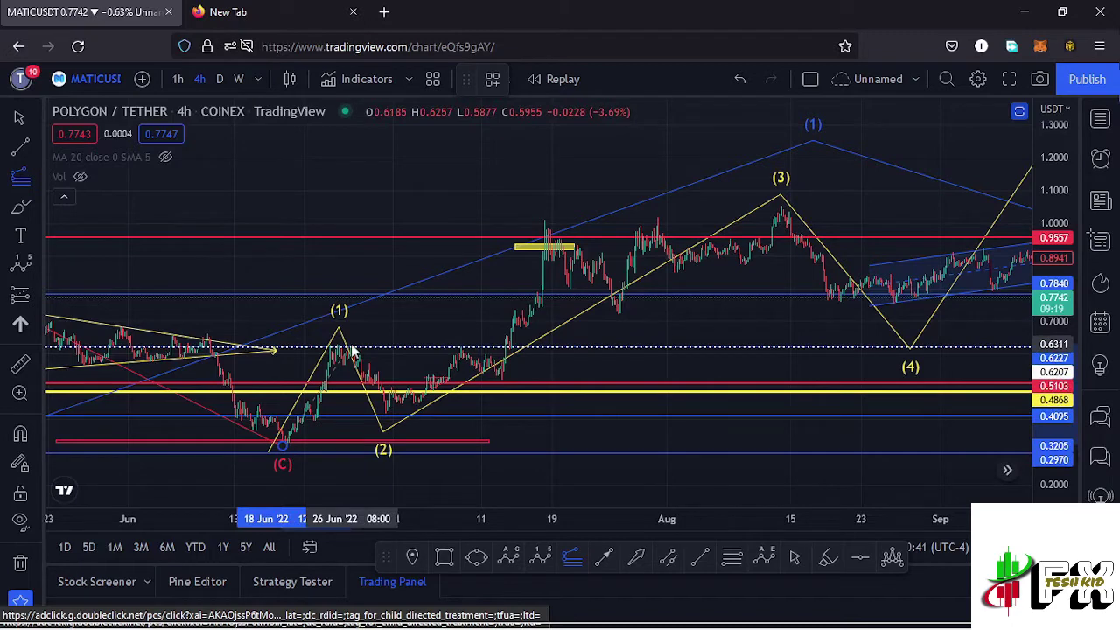
click(817, 414)
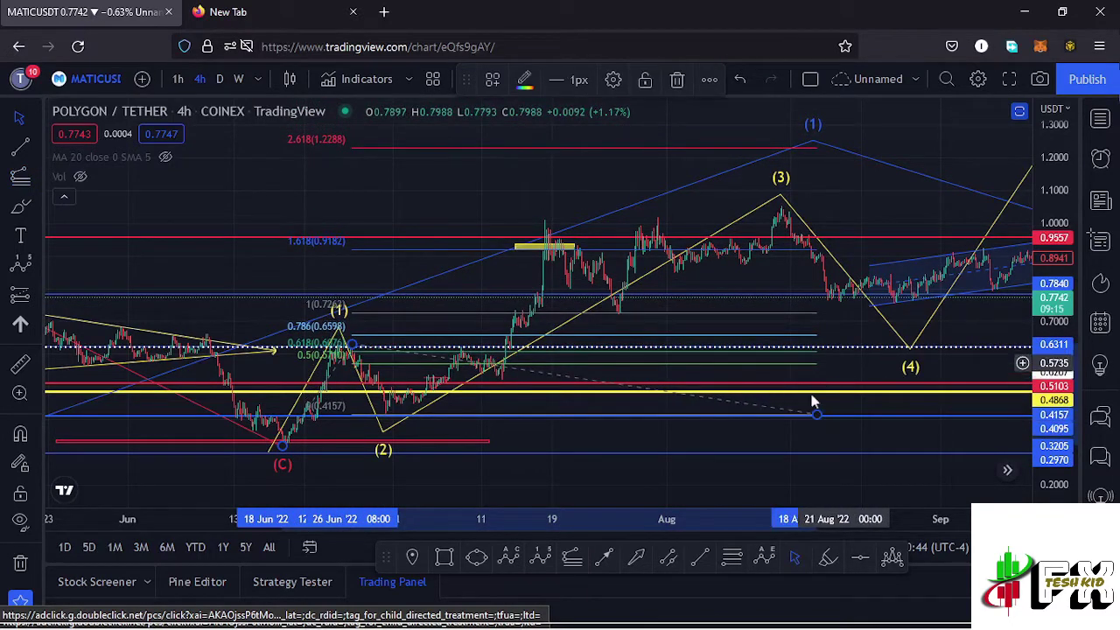
key(Delete)
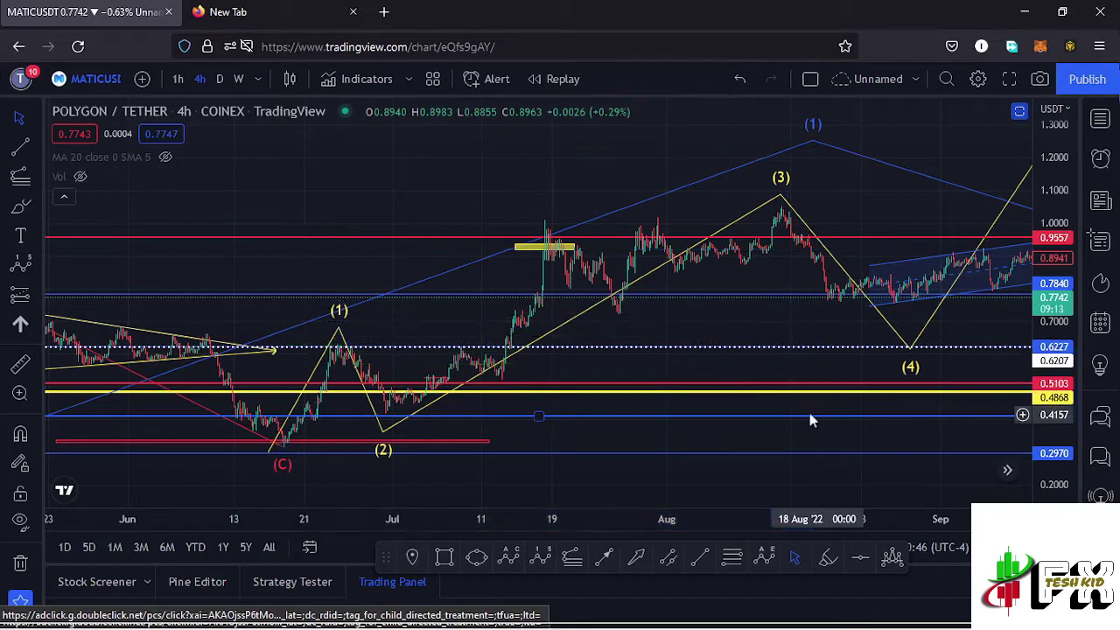
click(783, 198)
- Drag wave (3) onto the mid-July peak and wave (4) onto the late-July low
drag(782, 198, 542, 225)
drag(625, 323, 513, 312)
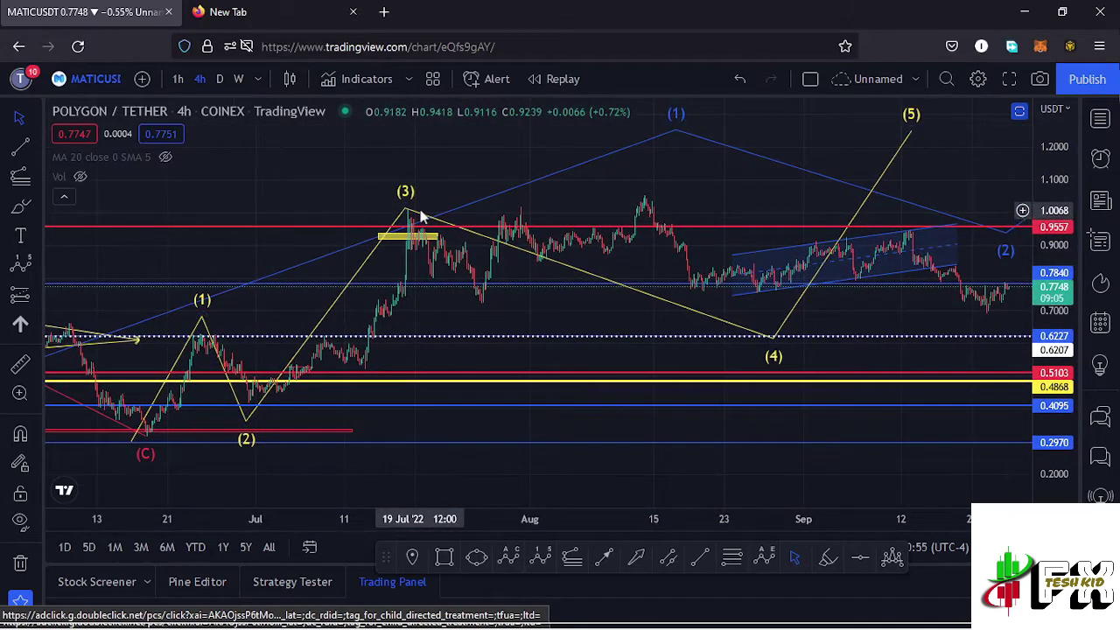
drag(771, 337, 480, 303)
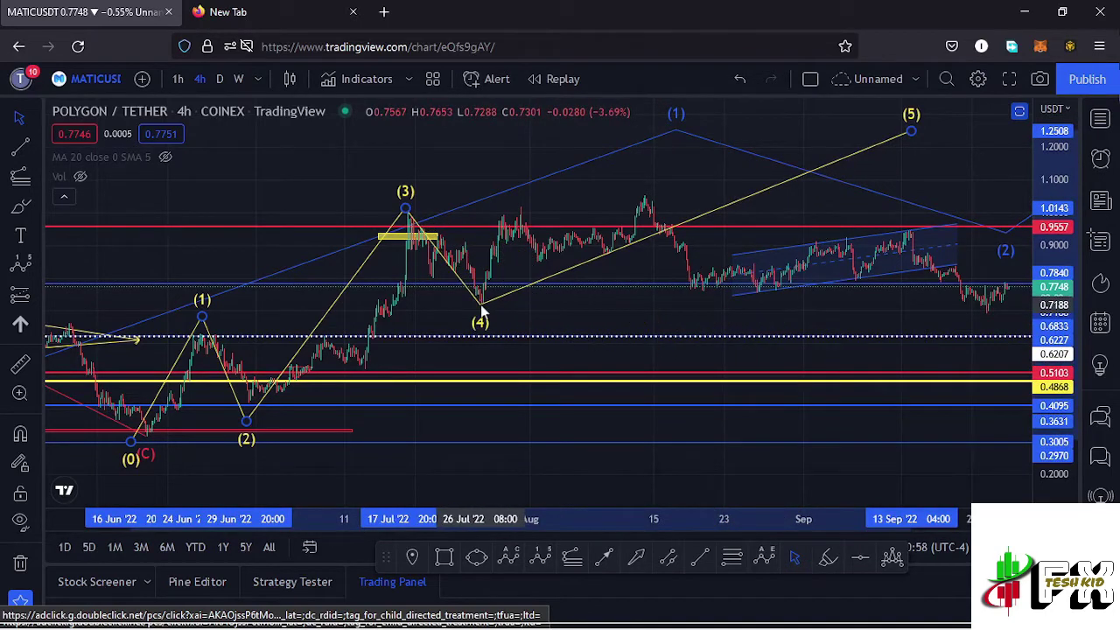
click(559, 311)
- Move wave (4) to the late-August low near 0.71 and wave (3) to the mid-August high near 1.05
scroll(560, 312, right, 2)
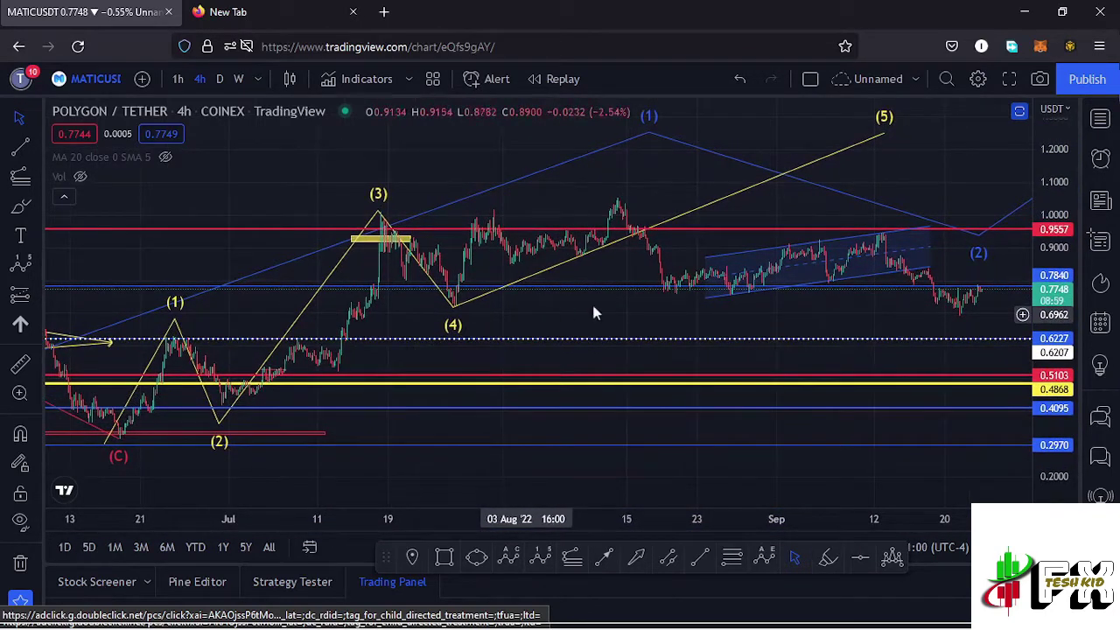
drag(1058, 282, 1059, 288)
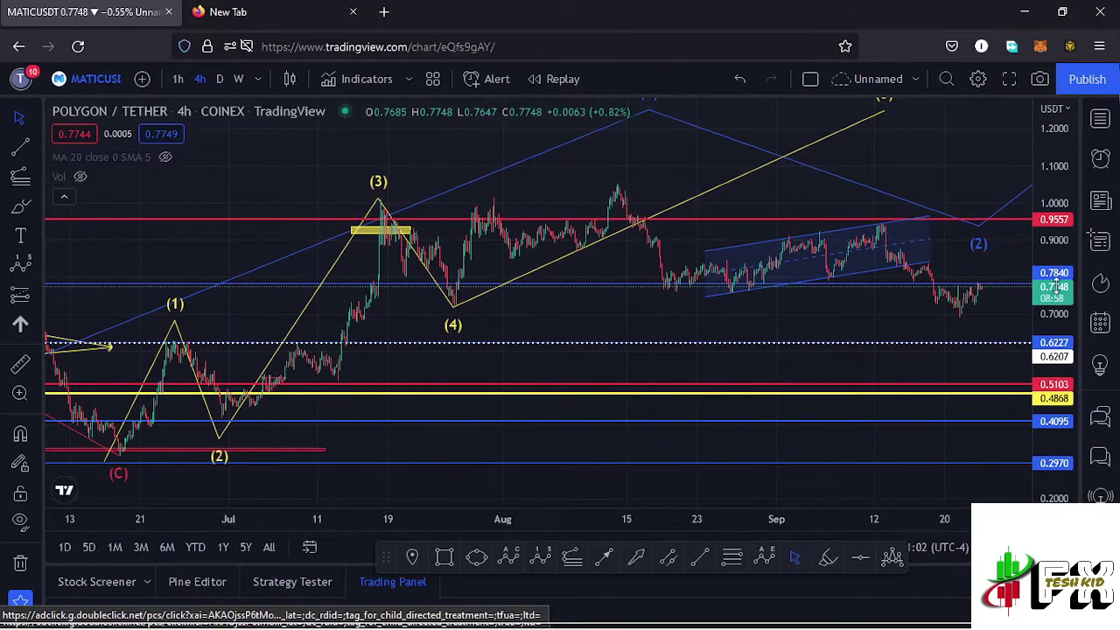
drag(775, 210, 752, 247)
click(436, 348)
drag(436, 348, 722, 352)
mouse_move(360, 237)
mouse_down()
mouse_move(598, 225)
mouse_move(606, 214)
mouse_up()
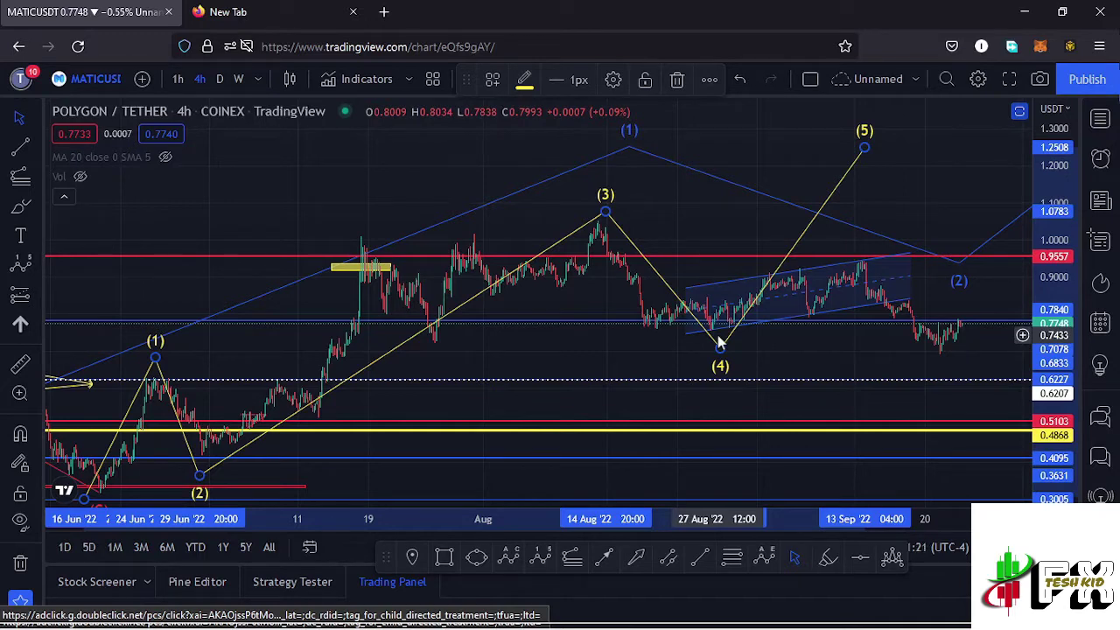
click(732, 556)
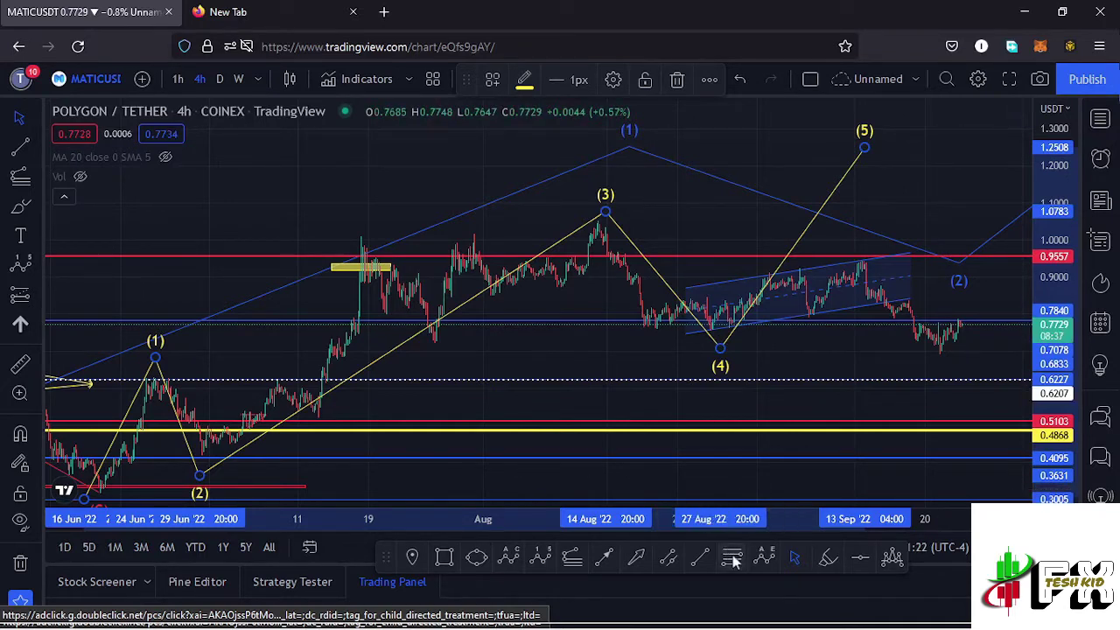
- Draw a Fib retracement from the wave (2) low with its 0 level at 1.0517
click(201, 456)
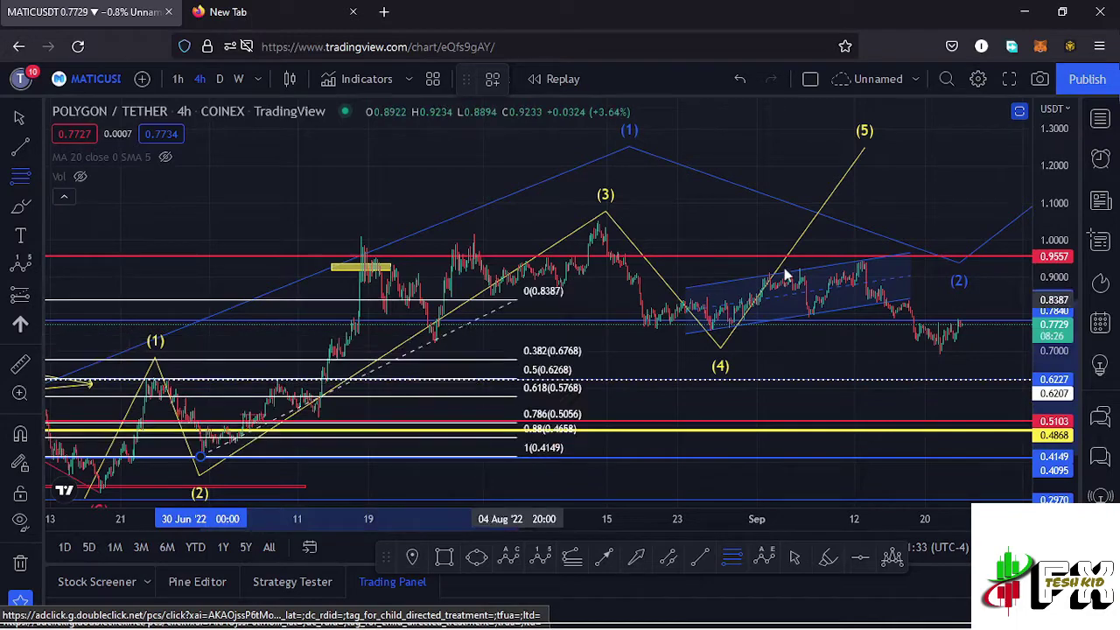
click(850, 213)
drag(856, 224, 870, 220)
drag(946, 357, 808, 341)
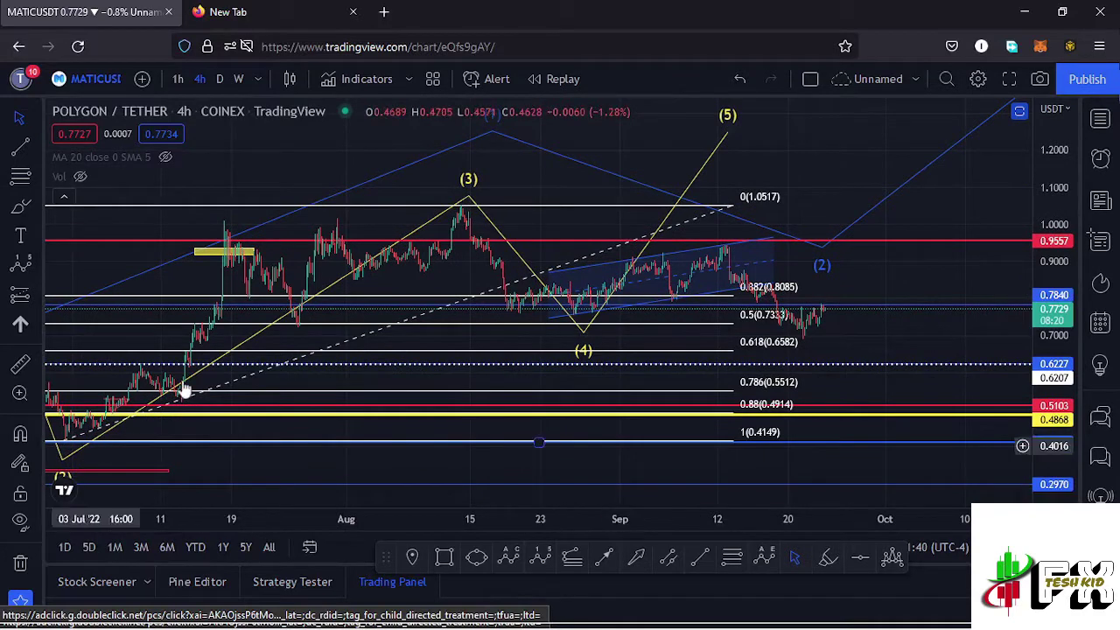
- Draw a yellow rectangle over the 0.382–0.618 retracement band, then delete the Fib retracement
click(446, 558)
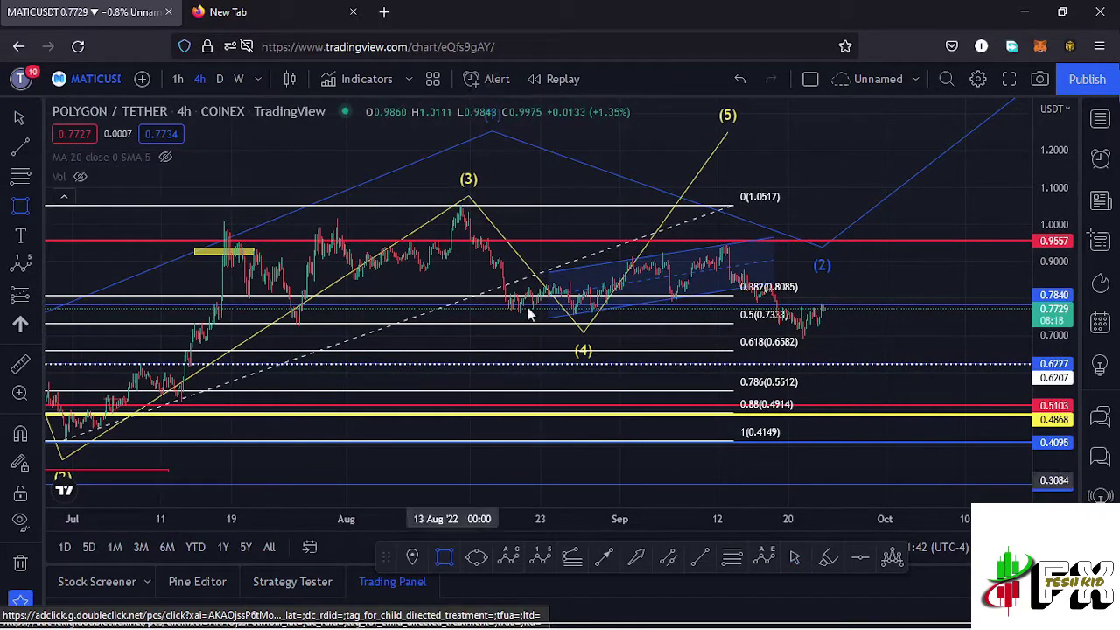
mouse_move(504, 296)
mouse_down()
mouse_move(545, 317)
mouse_move(723, 350)
mouse_up()
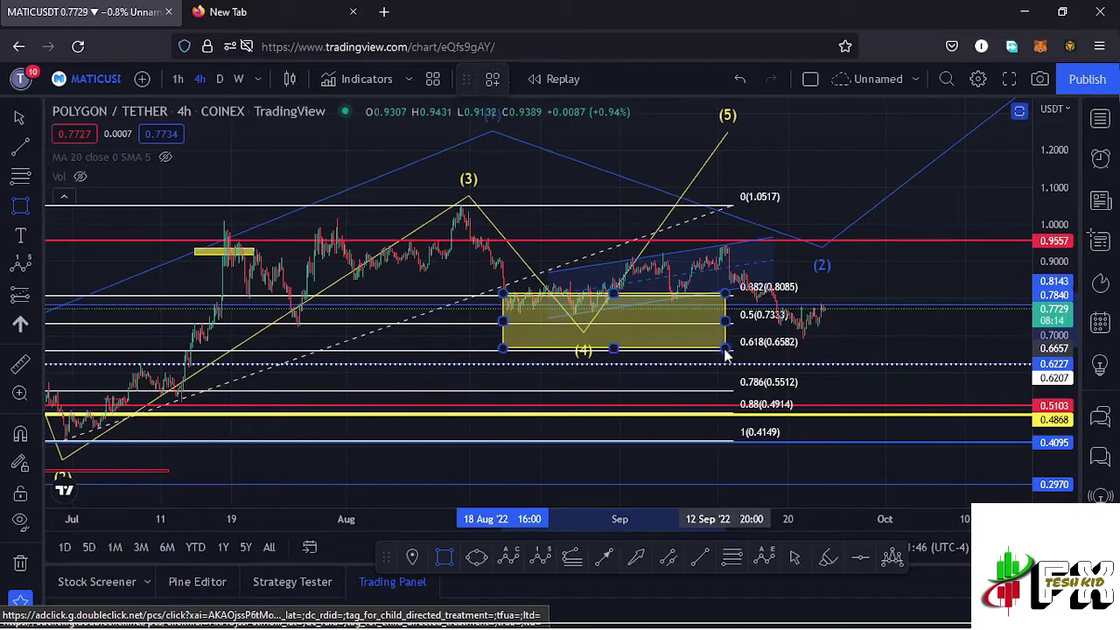
click(737, 209)
key(Delete)
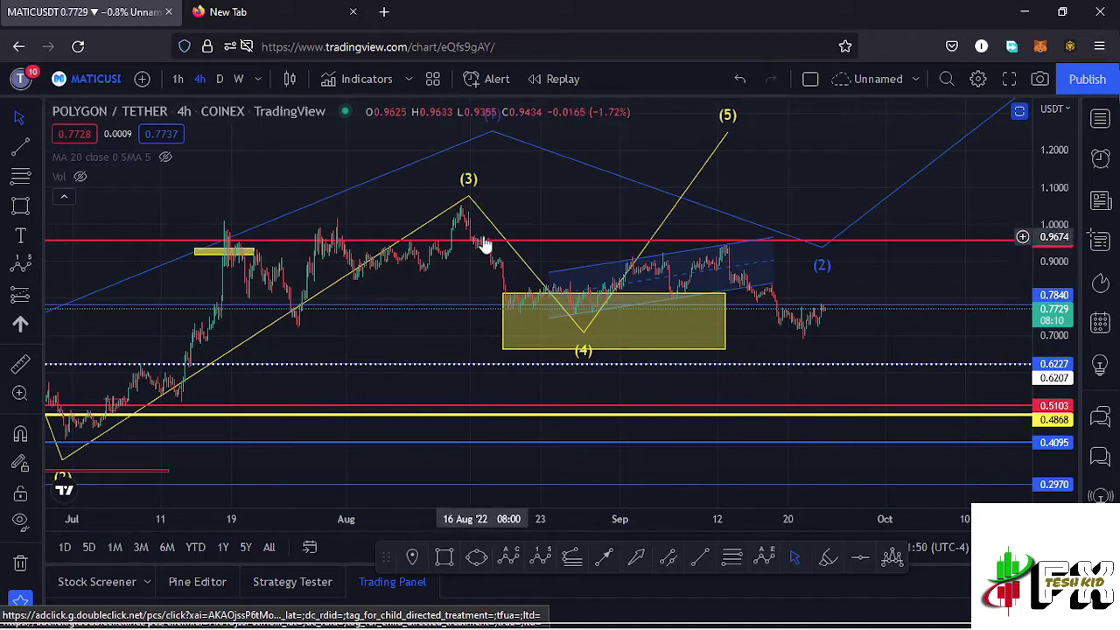
- Zoom into August–October and inspect the yellow zone and blue parallel channel
drag(1044, 326, 1044, 285)
scroll(753, 282, up, 2)
drag(780, 269, 778, 305)
click(523, 331)
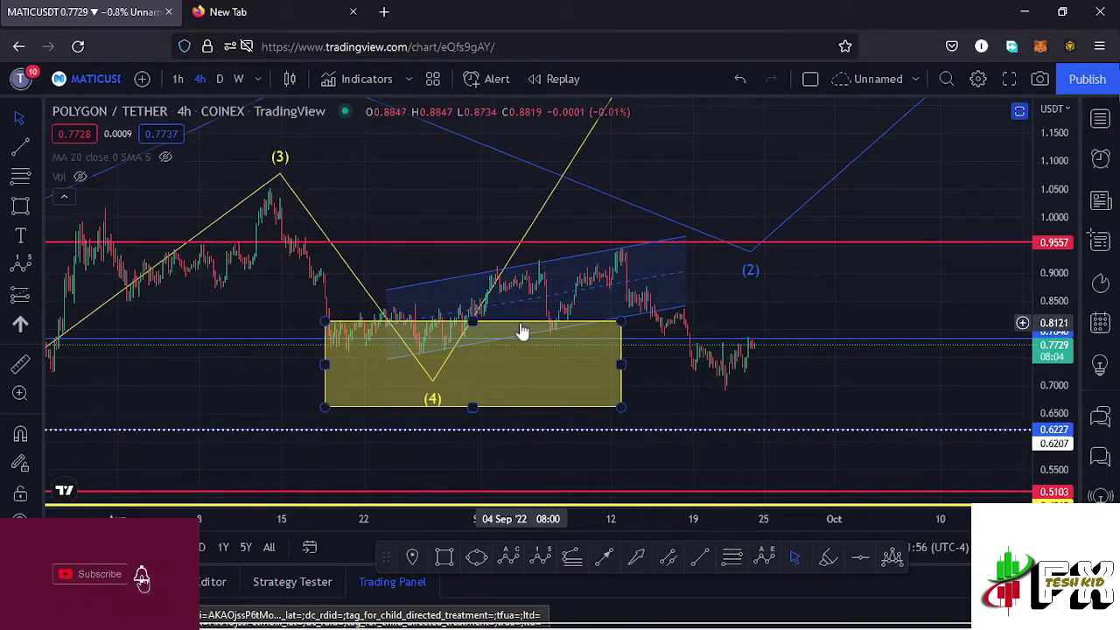
click(685, 370)
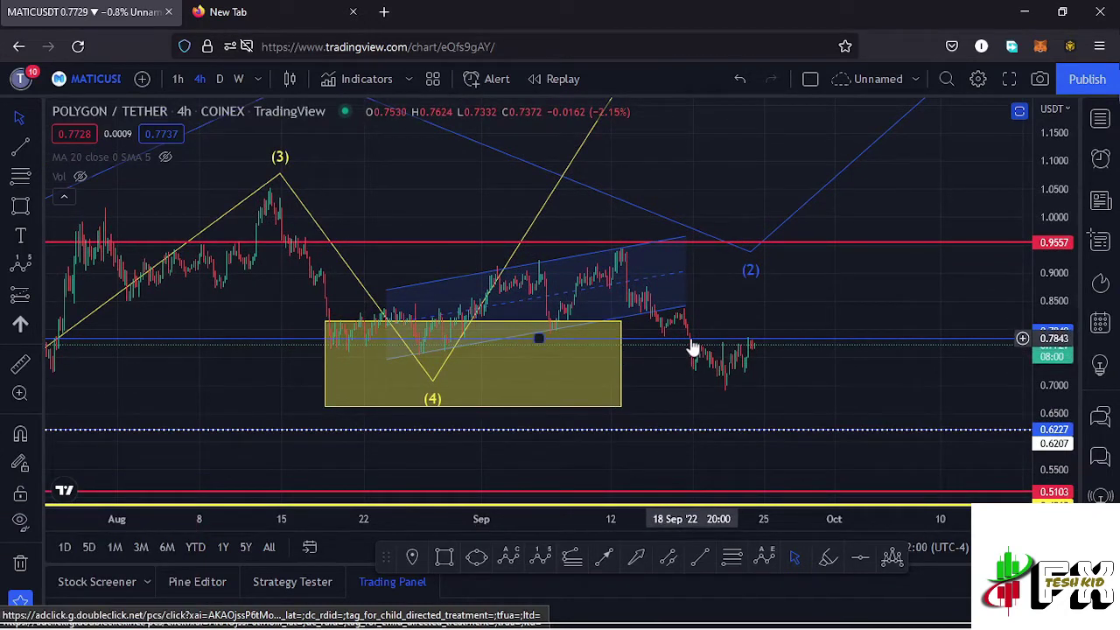
click(534, 326)
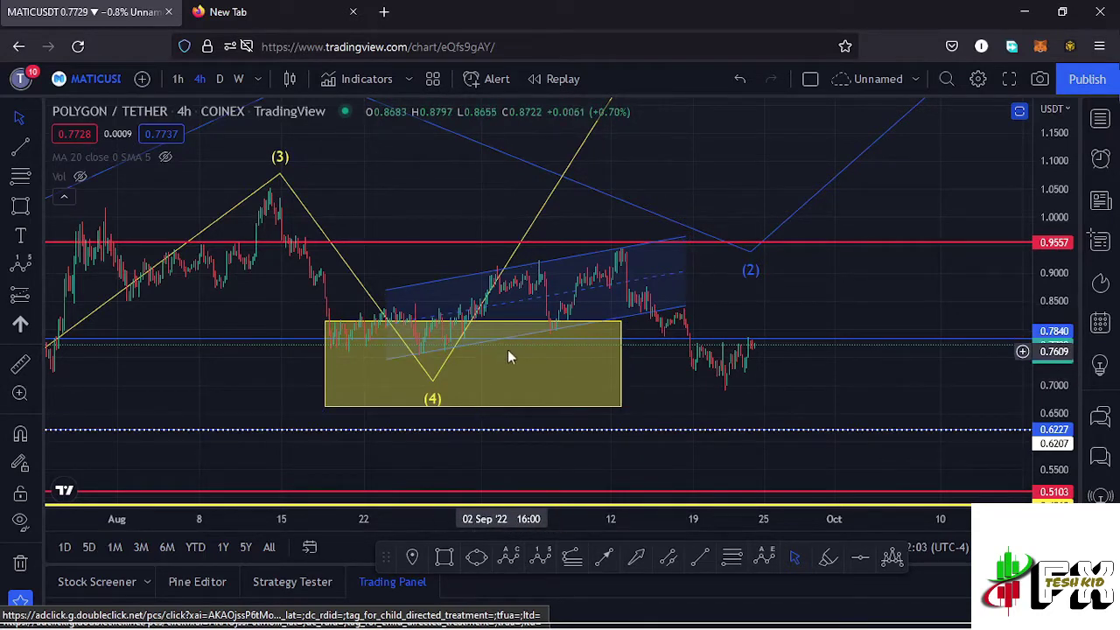
- Extend the yellow 0.66–0.81 zone to 27 September, then zoom out to show wave (5)
scroll(508, 349, up, 1)
scroll(467, 349, up, 1)
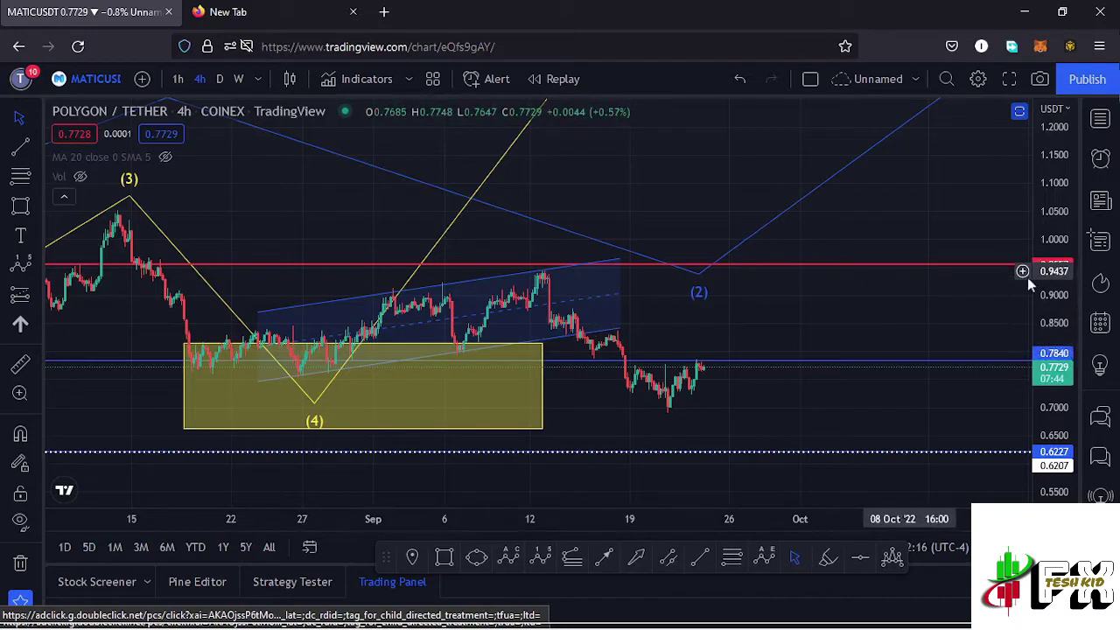
scroll(1057, 359, up, 2)
scroll(1058, 359, up, 2)
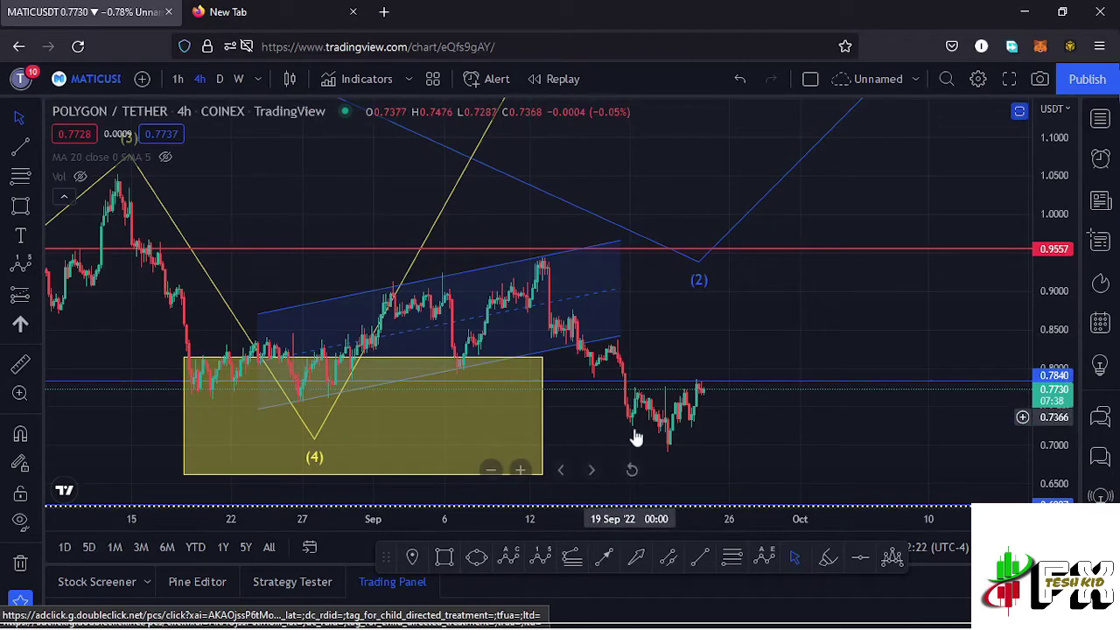
mouse_move(578, 421)
mouse_down()
mouse_move(584, 385)
mouse_move(751, 383)
mouse_up()
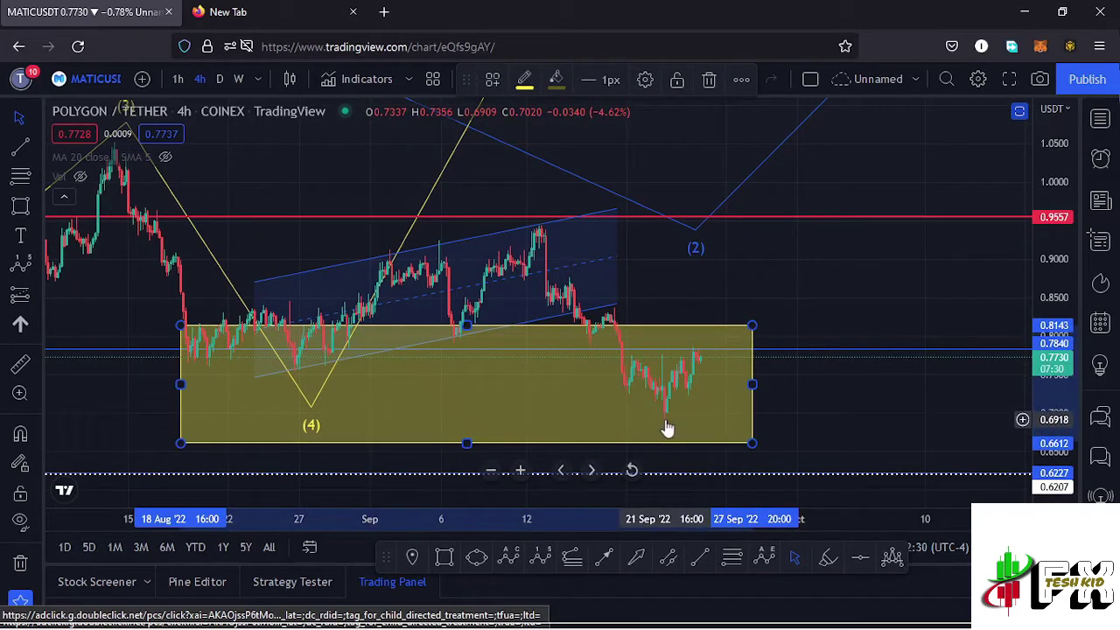
drag(1063, 210, 1061, 235)
scroll(739, 194, down, 2)
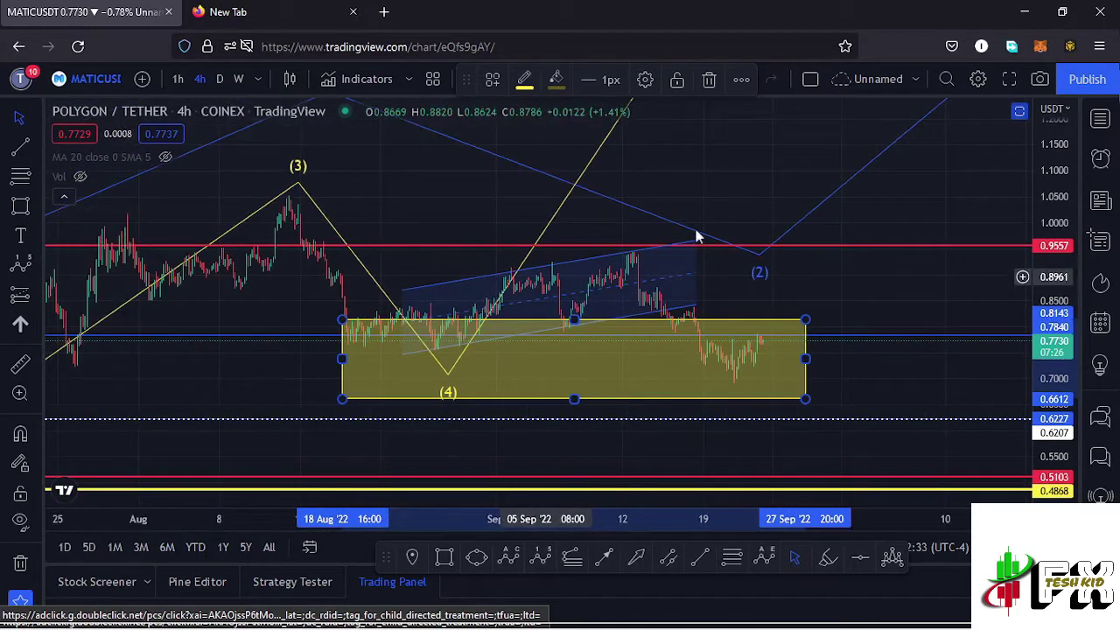
mouse_move(739, 197)
mouse_down()
mouse_move(666, 228)
mouse_move(452, 274)
mouse_up()
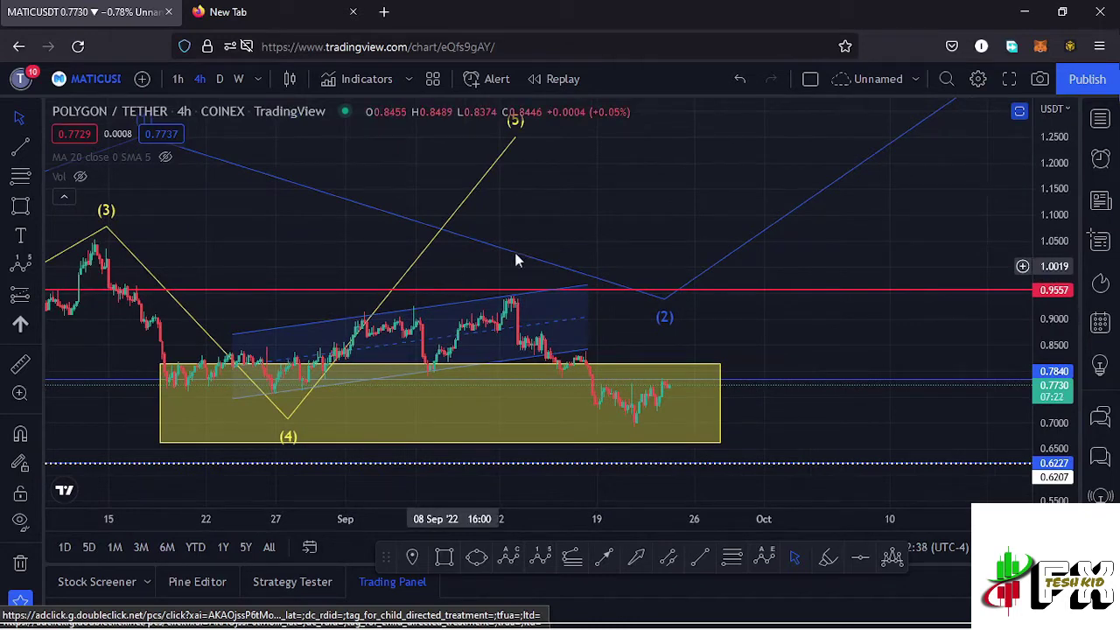
- Draw a red ABC correction from the wave (3) peak, (B) near 0.95, to (C) near 0.69
click(511, 558)
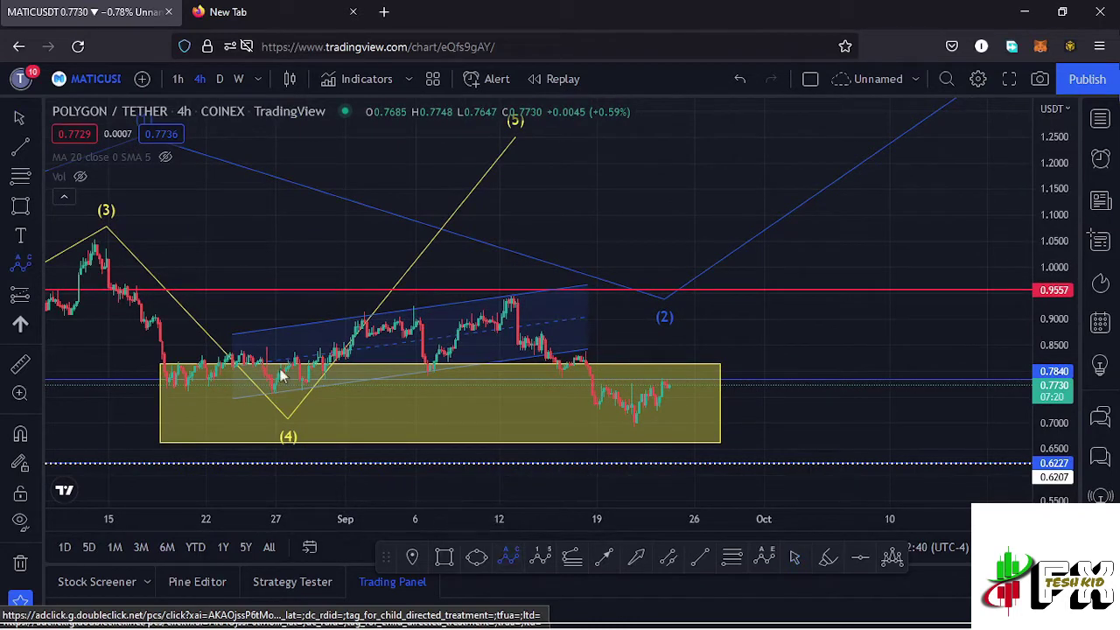
click(94, 237)
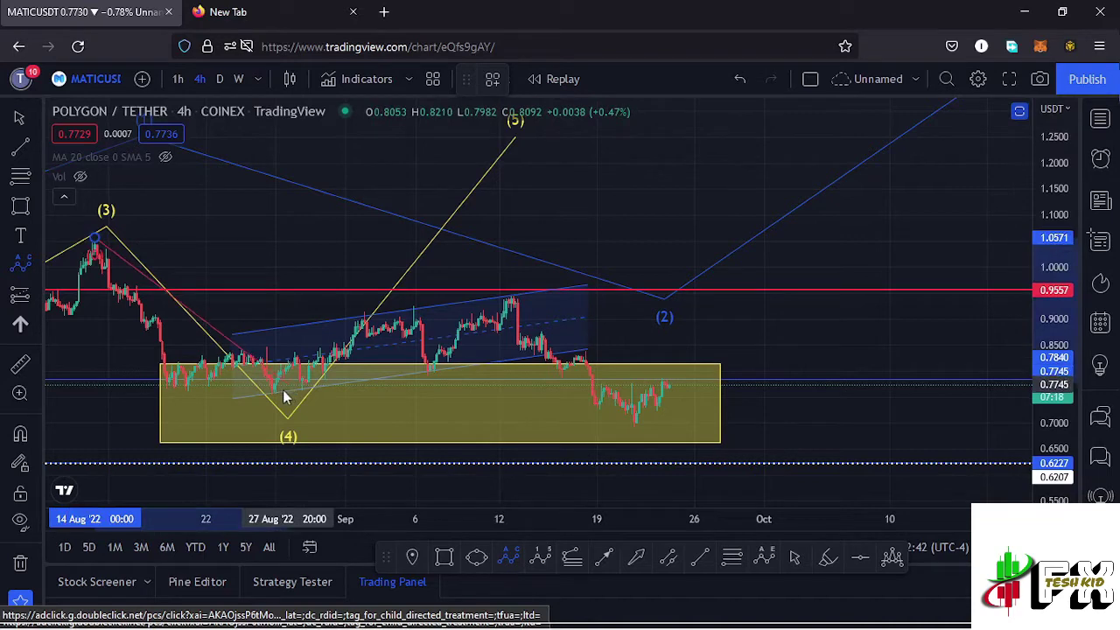
click(274, 398)
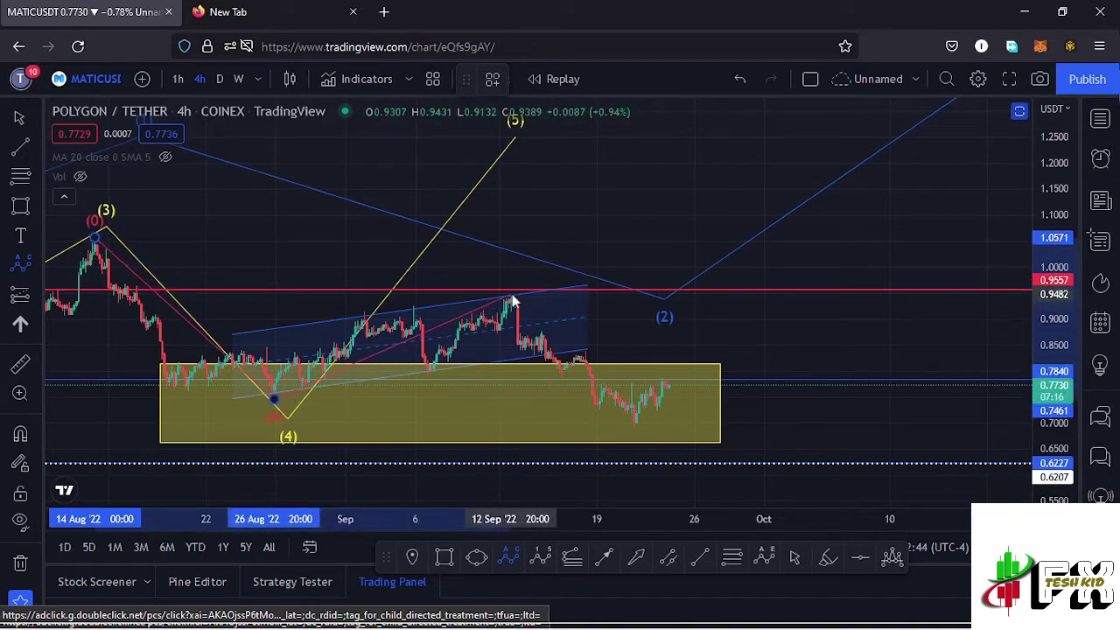
click(632, 427)
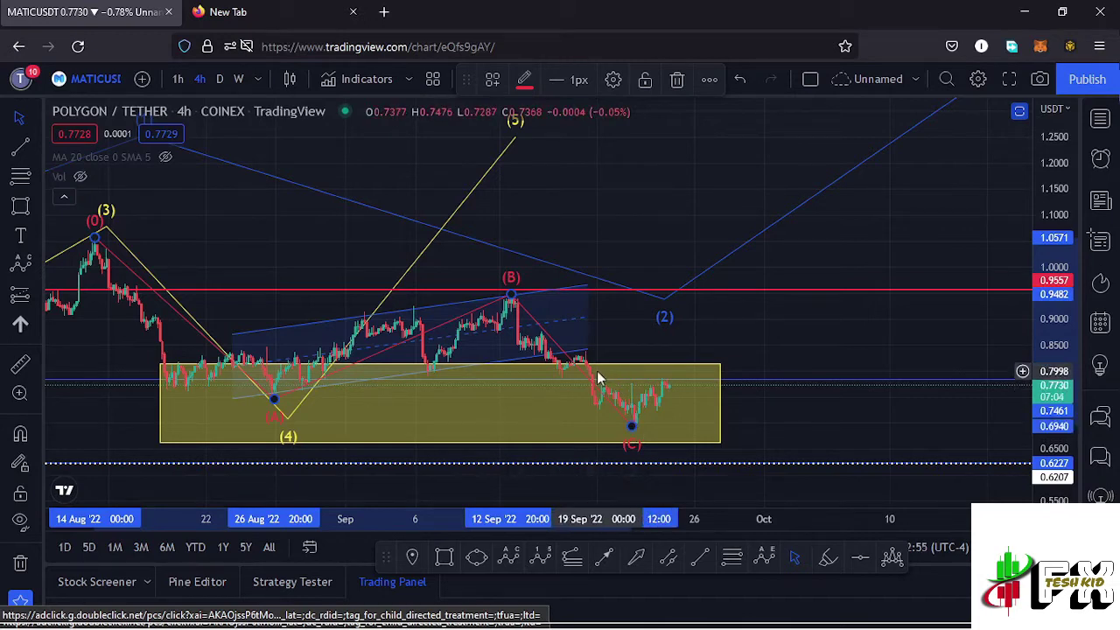
click(811, 331)
scroll(811, 331, down, 4)
drag(866, 340, 718, 332)
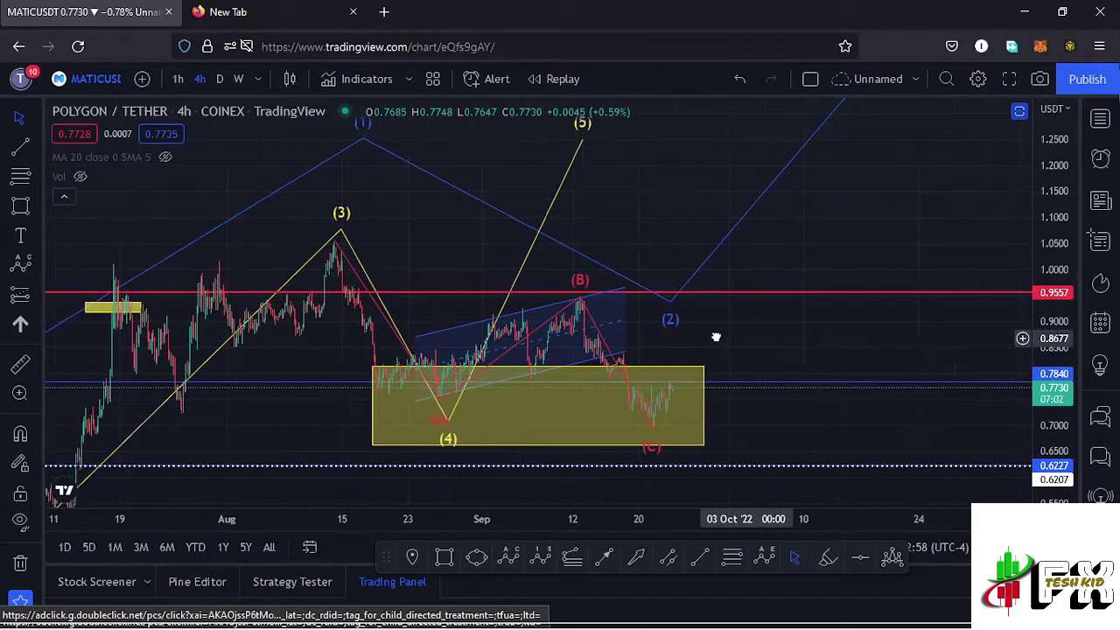
- Project a red (1)–(5) impulse wave from the (C) low up to (5) near 1.21 in mid-October
drag(1054, 213, 1037, 265)
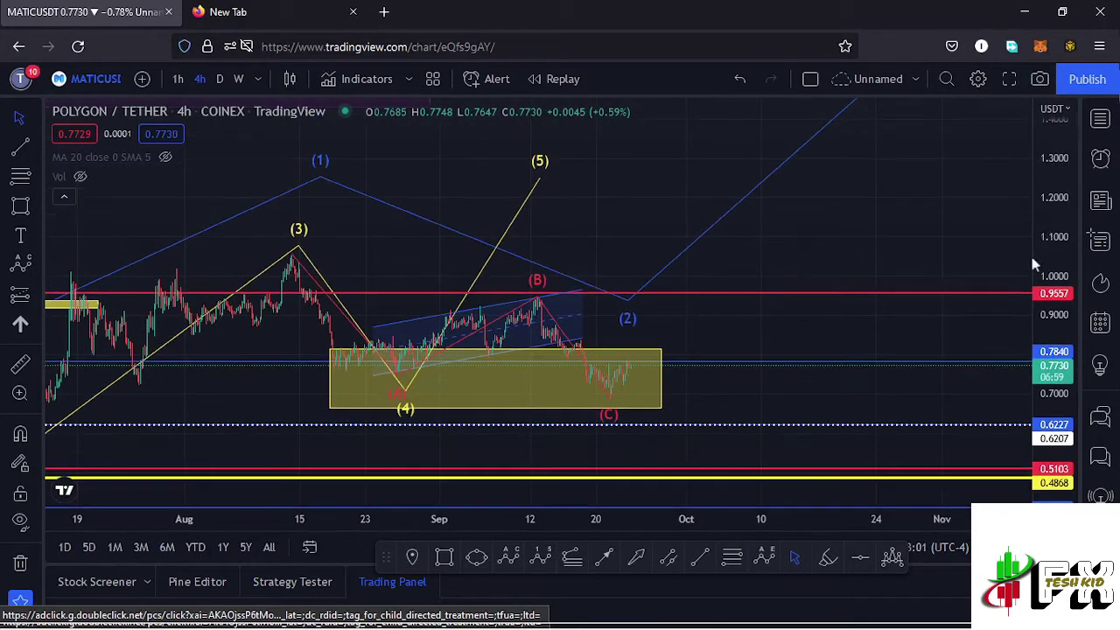
click(540, 558)
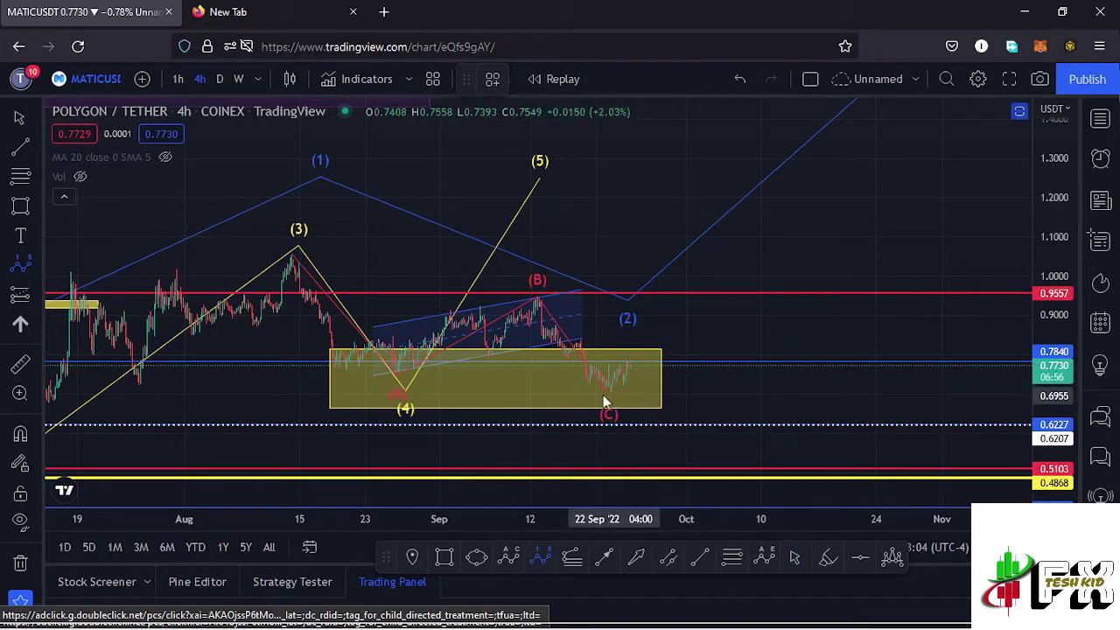
click(607, 394)
click(645, 317)
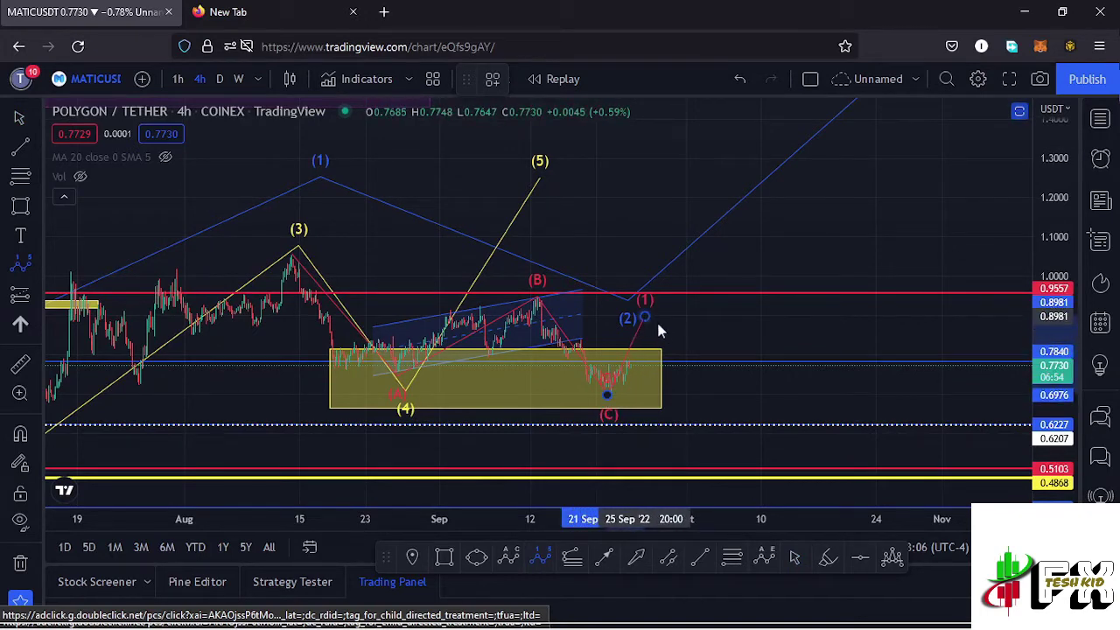
click(691, 355)
click(753, 282)
click(783, 194)
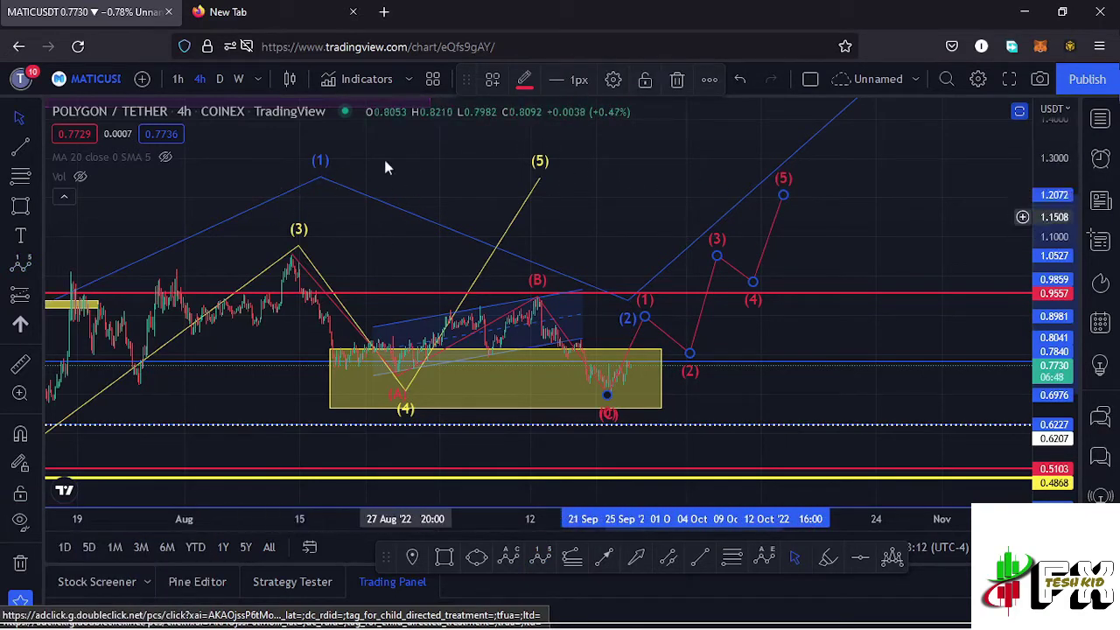
scroll(420, 257, down, 5)
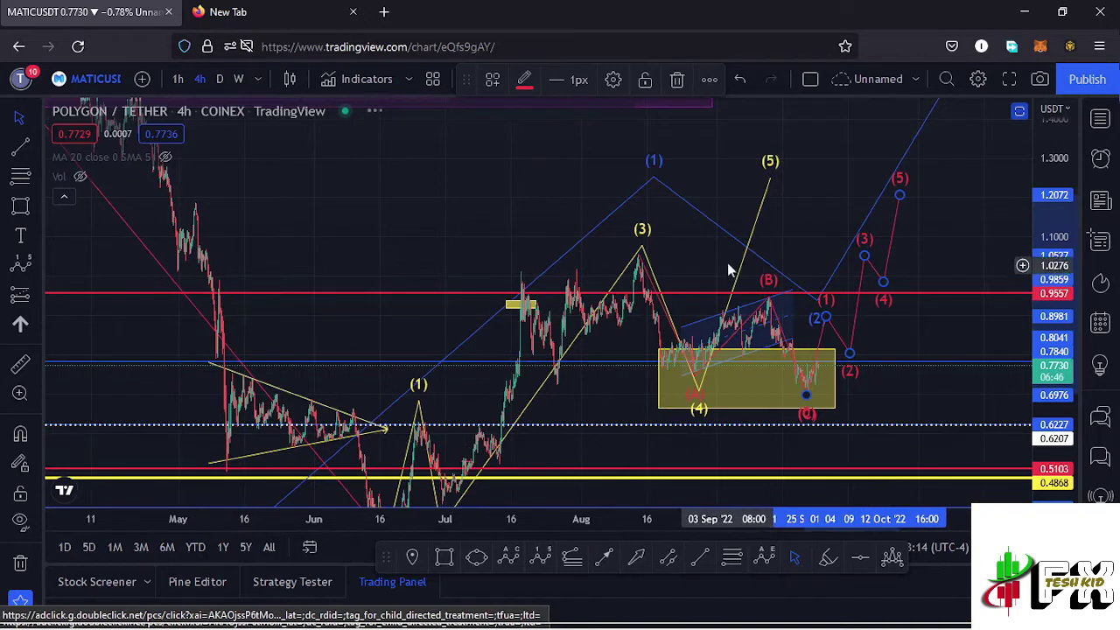
drag(708, 264, 697, 214)
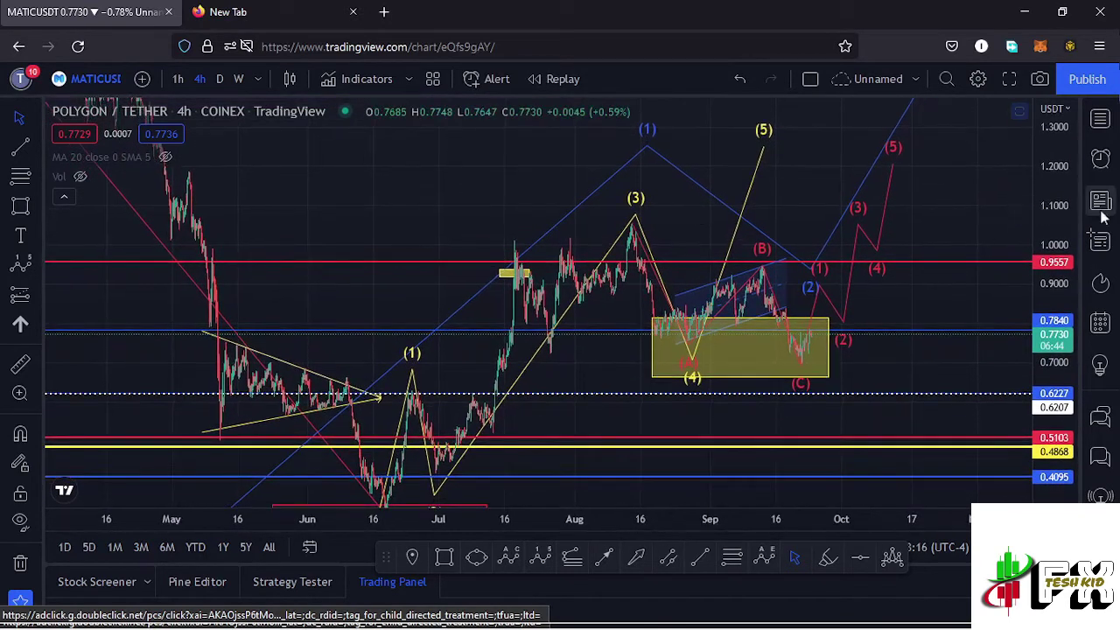
- Compress the price scale to show roughly 0.1 to 1.5 across the whole wave count
drag(1052, 209, 1052, 211)
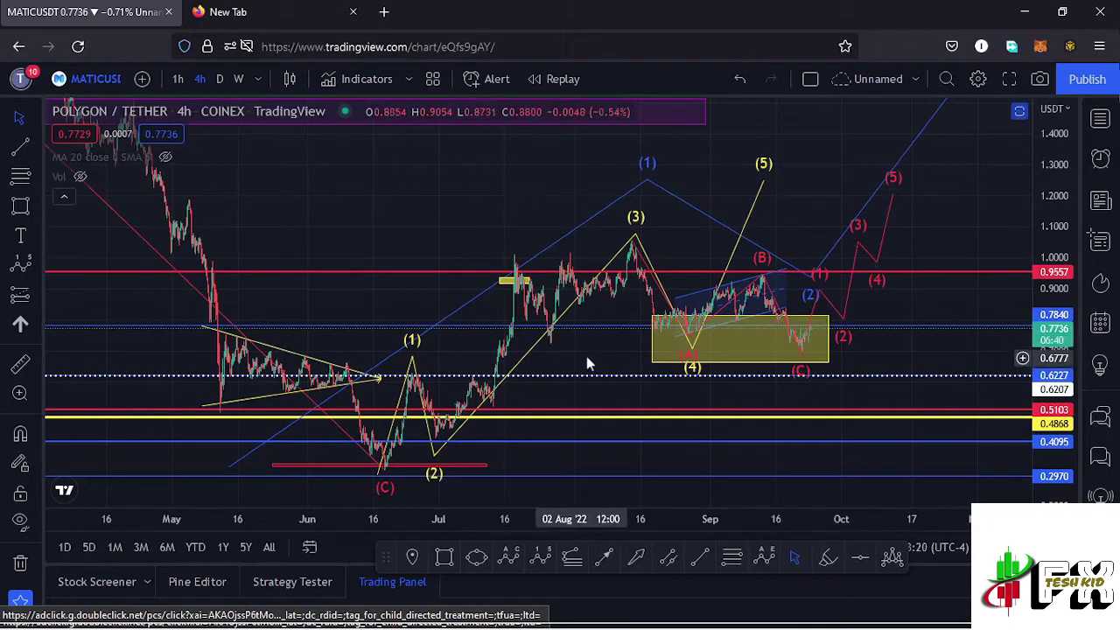
drag(578, 339, 567, 336)
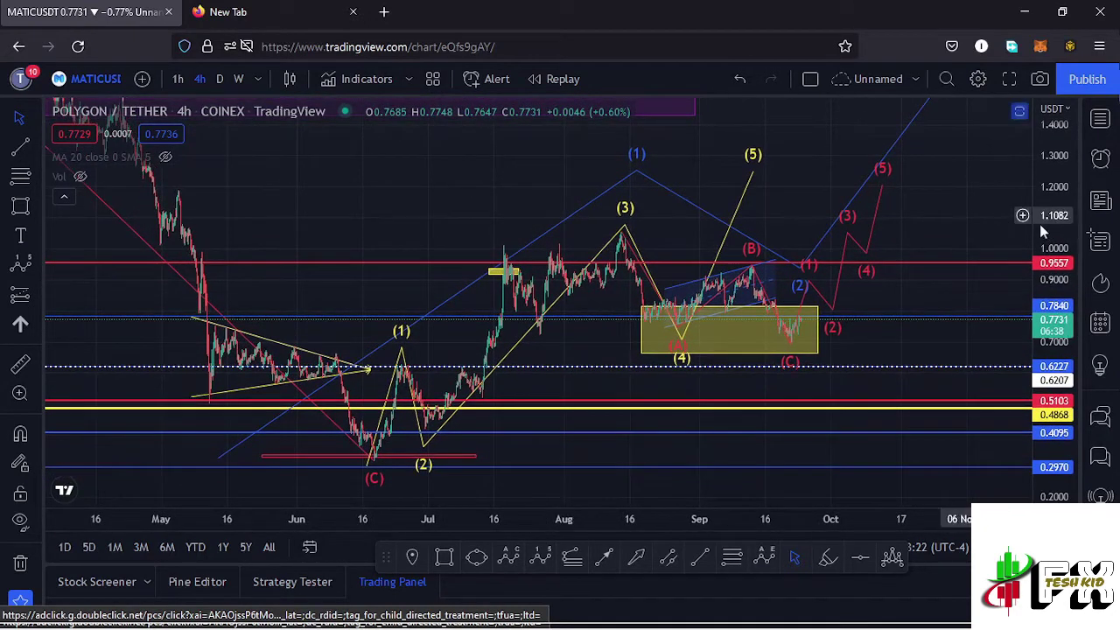
drag(1066, 233, 1067, 236)
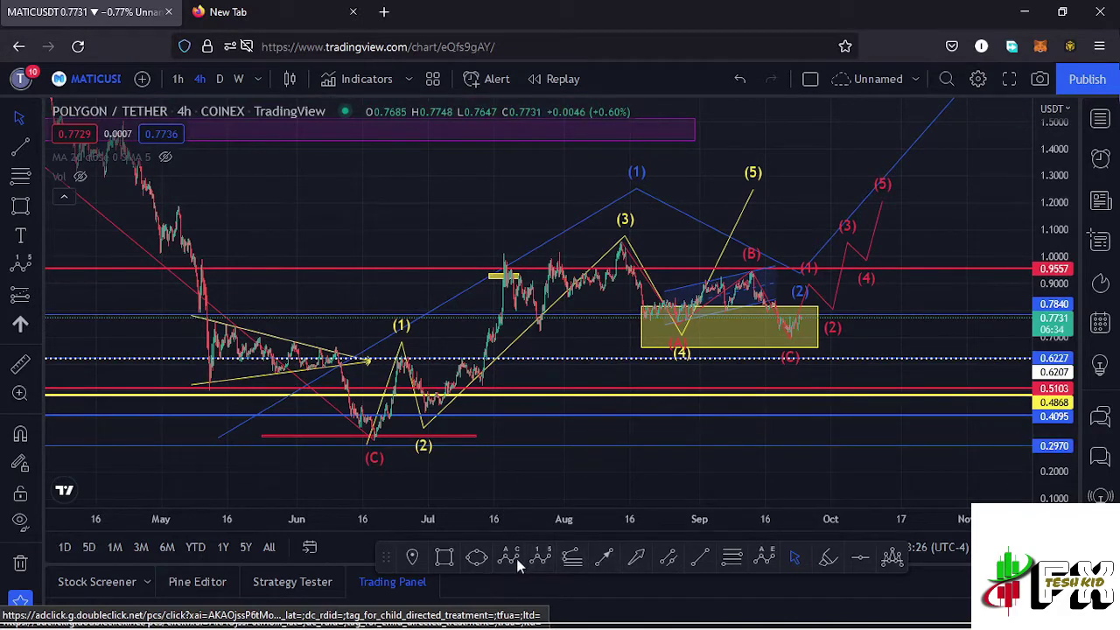
click(571, 560)
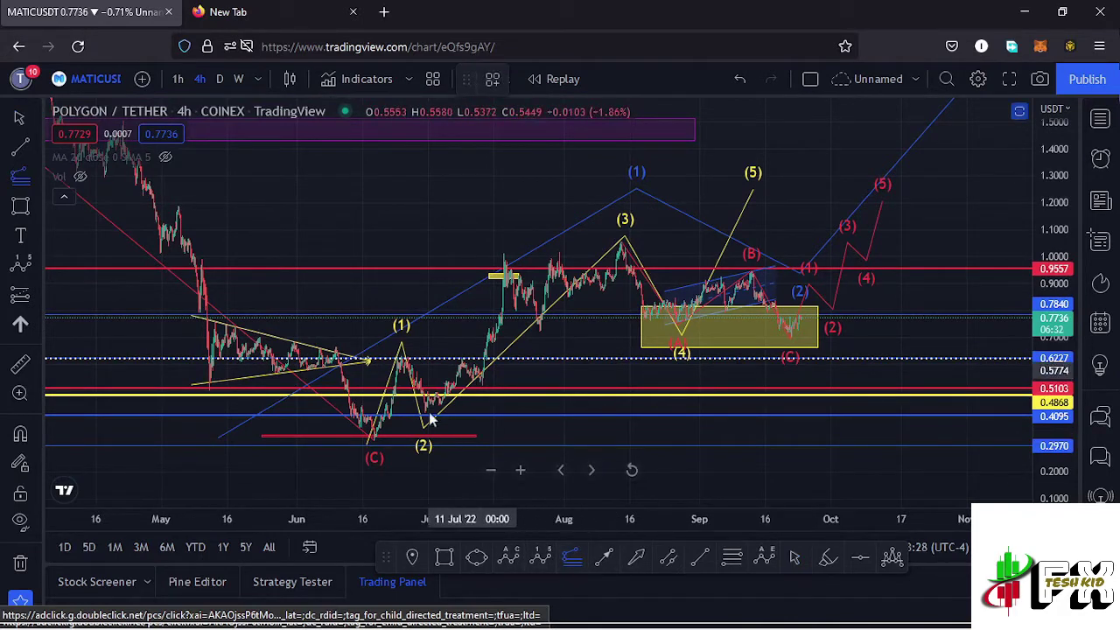
- Draw a Trend-Based Fib Extension from the June (C) low through the (1) high, reaching 1.618 at 1.5612
click(374, 446)
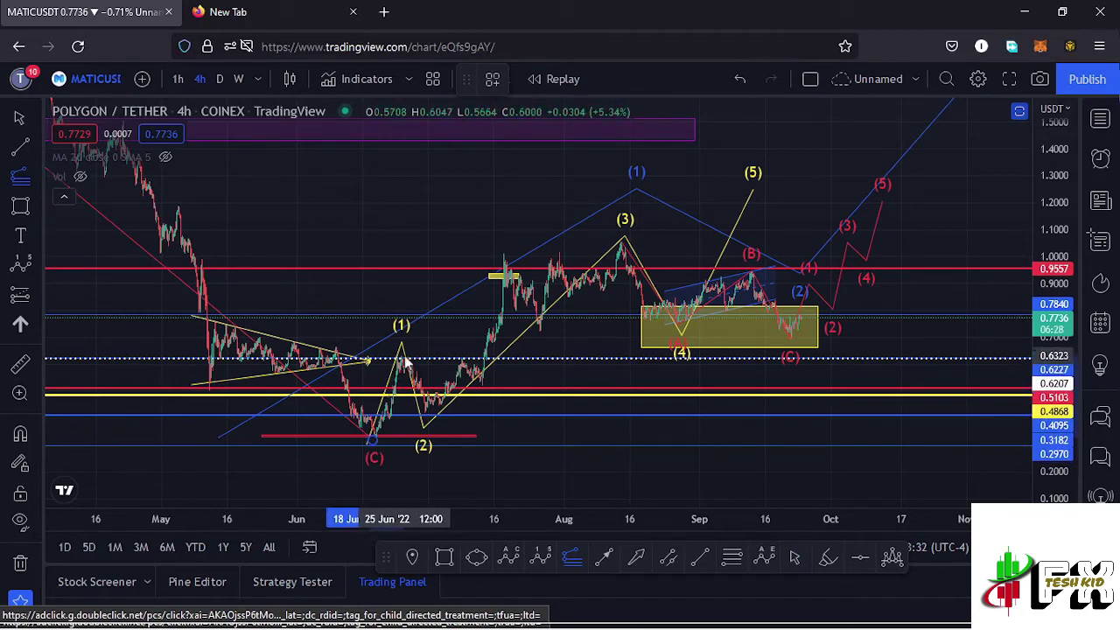
click(405, 357)
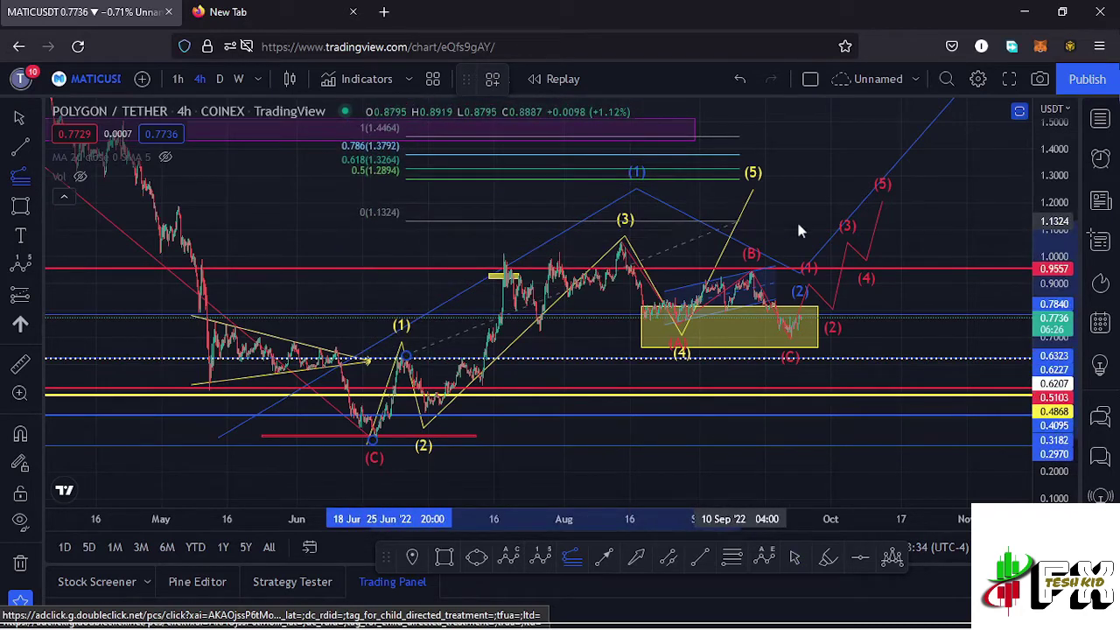
click(938, 238)
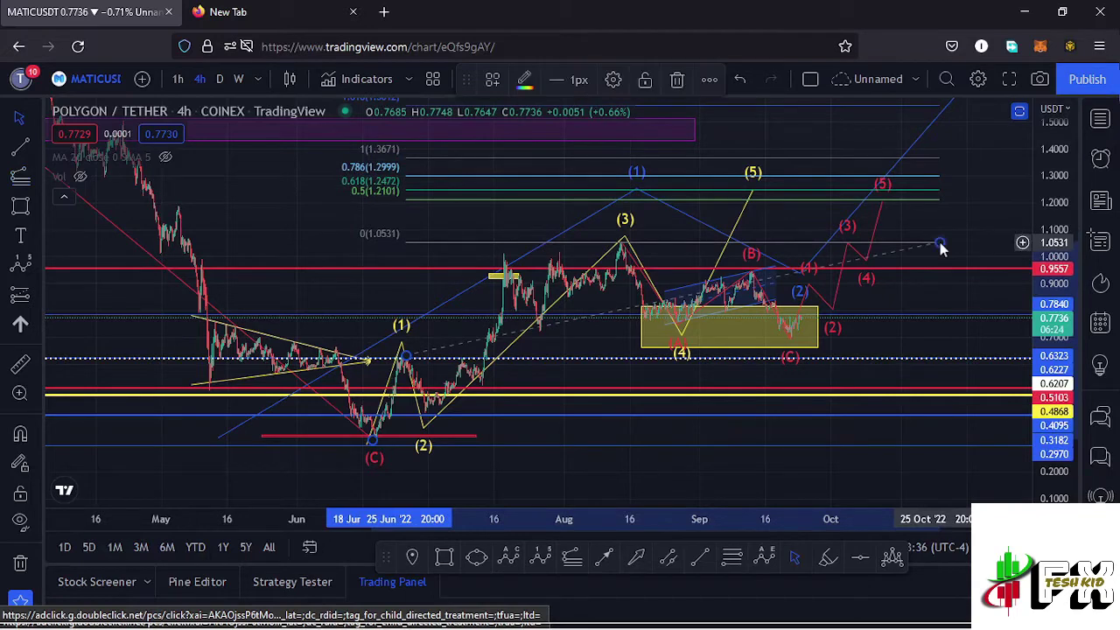
drag(980, 179, 916, 281)
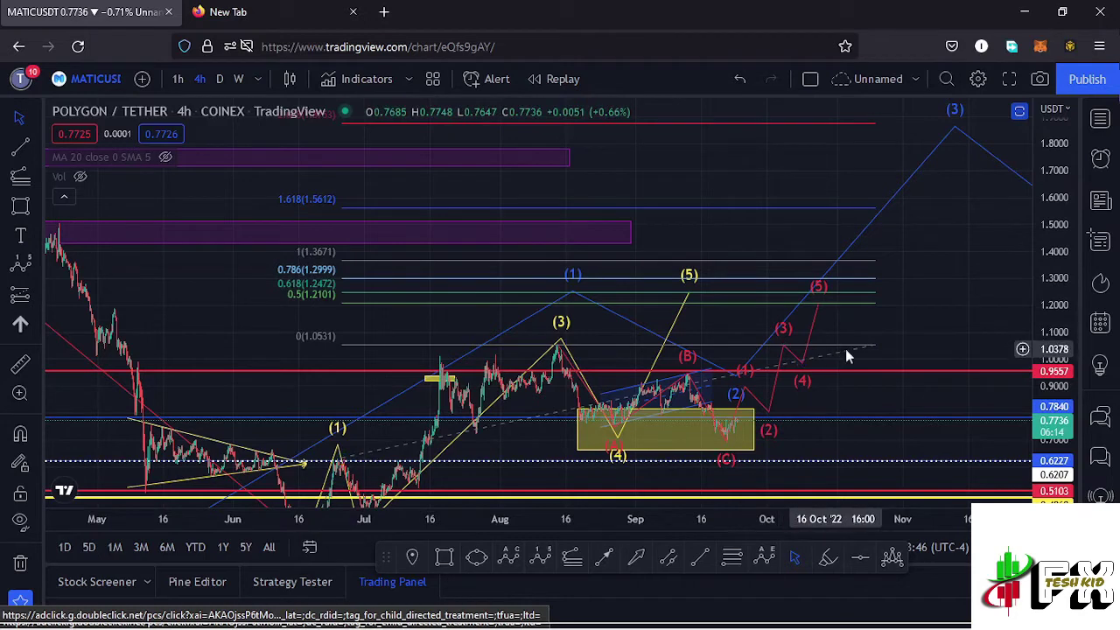
click(877, 346)
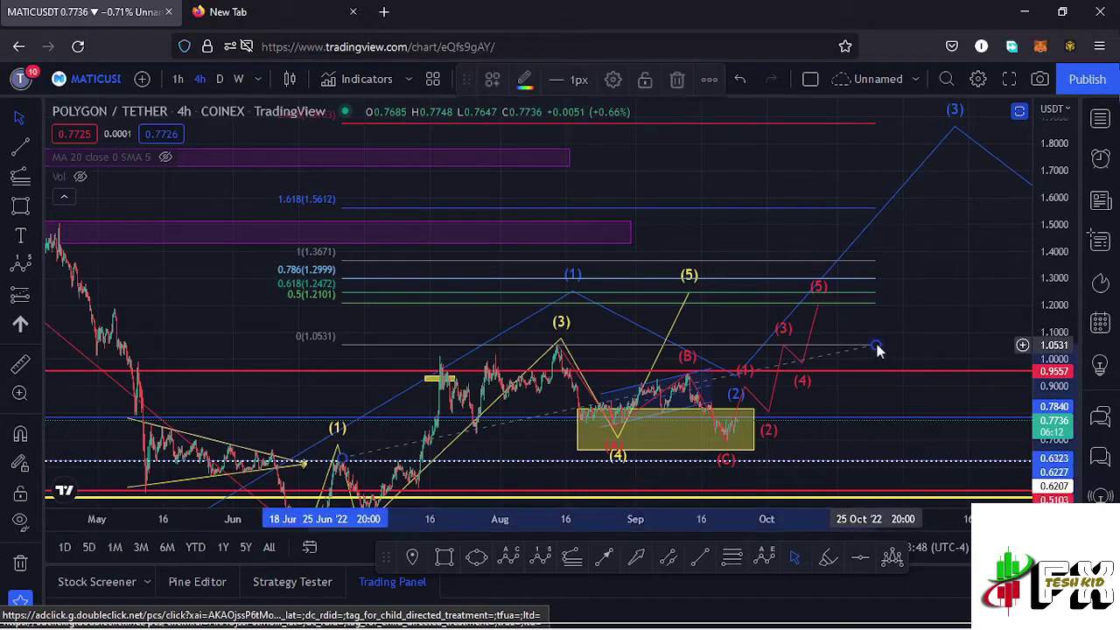
- Delete the Fibonacci extension and pan back onto the wave counts and yellow zone
key(Delete)
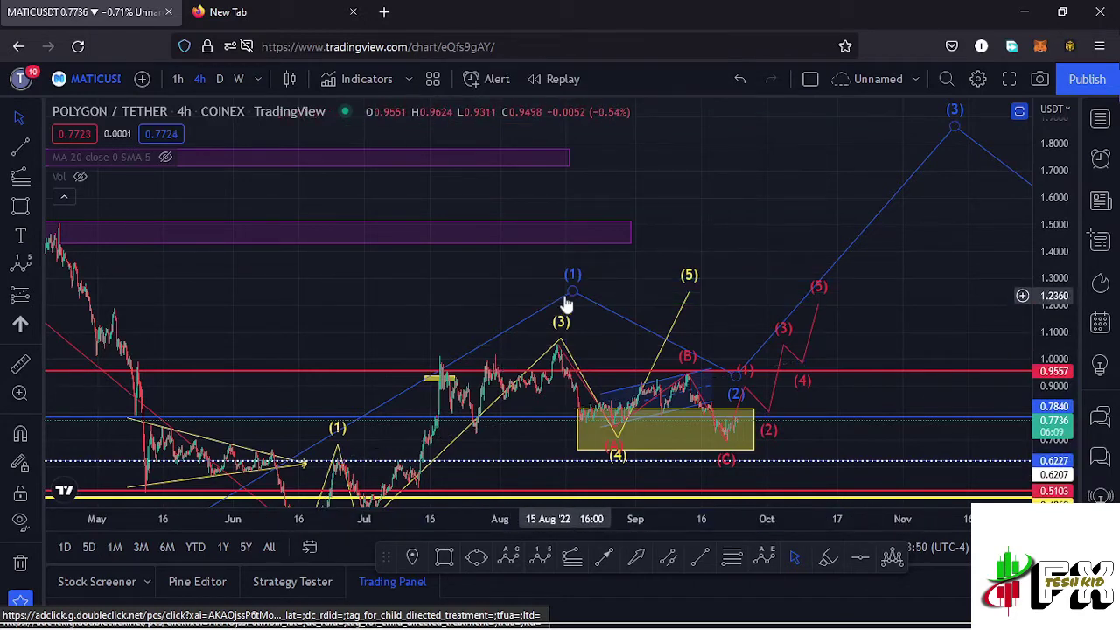
drag(589, 329, 564, 265)
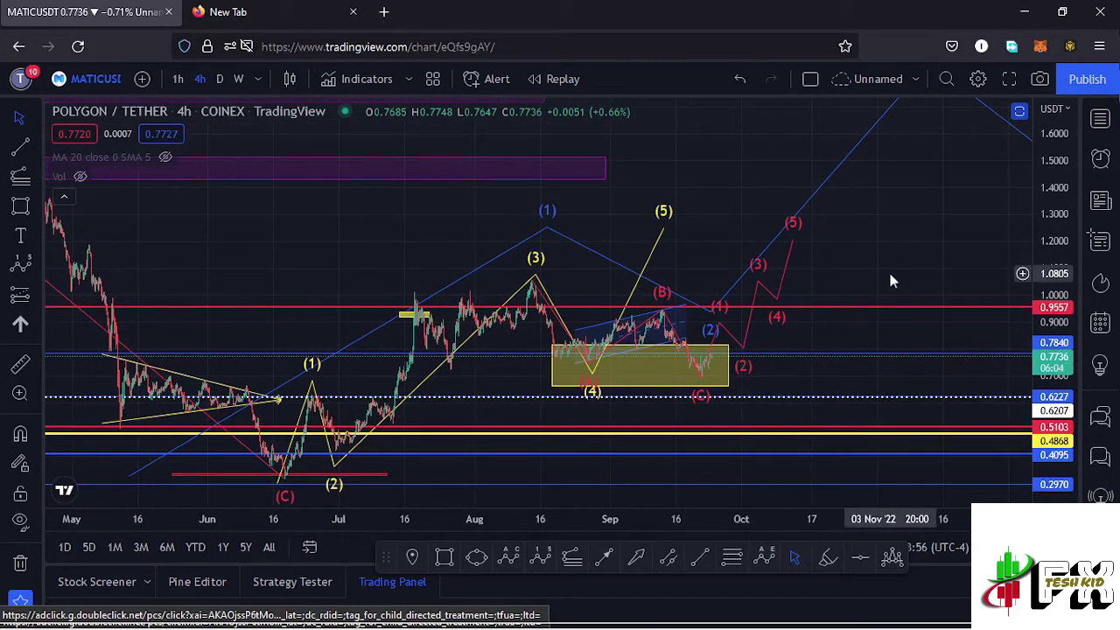
drag(885, 253, 850, 176)
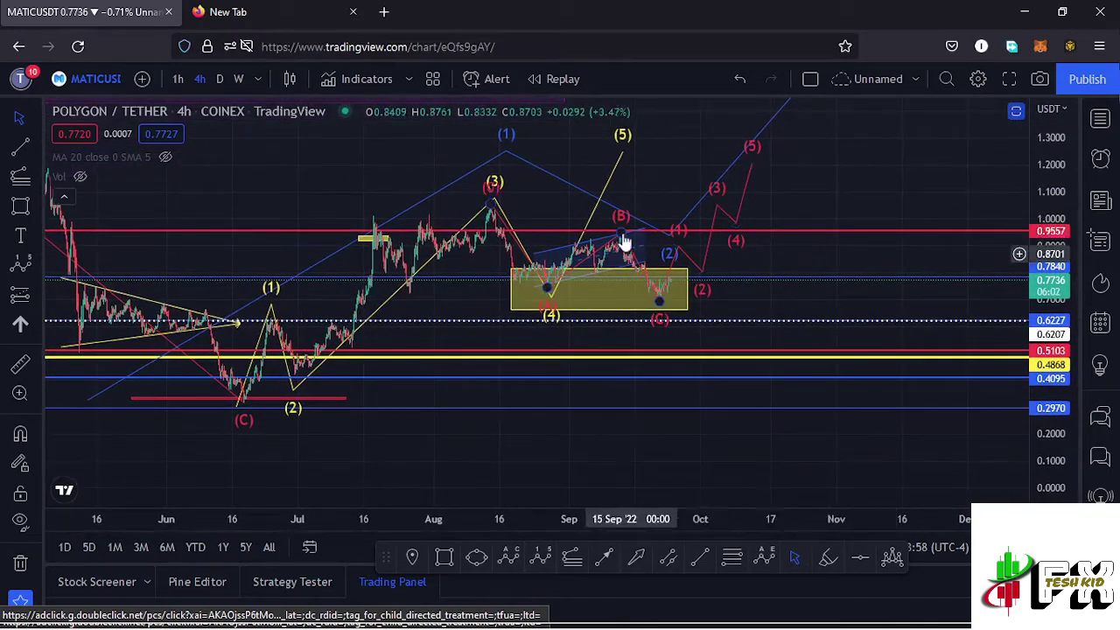
scroll(643, 193, up, 2)
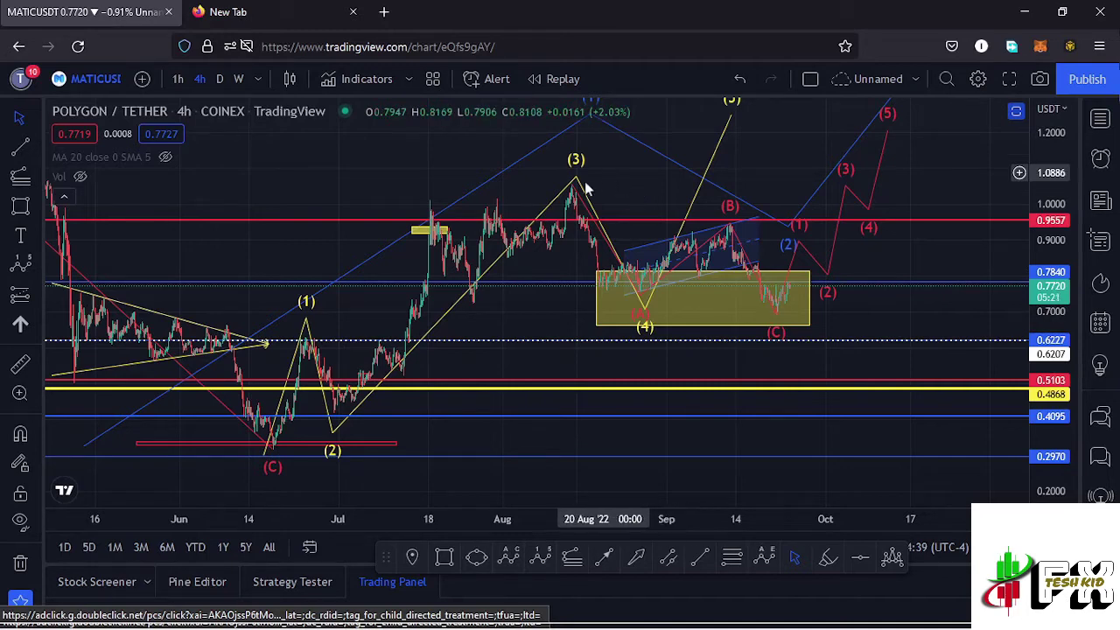
- Inspect the yellow Elliott wave drawings near the (4) label, then restore the RSI and MACD panes
click(645, 315)
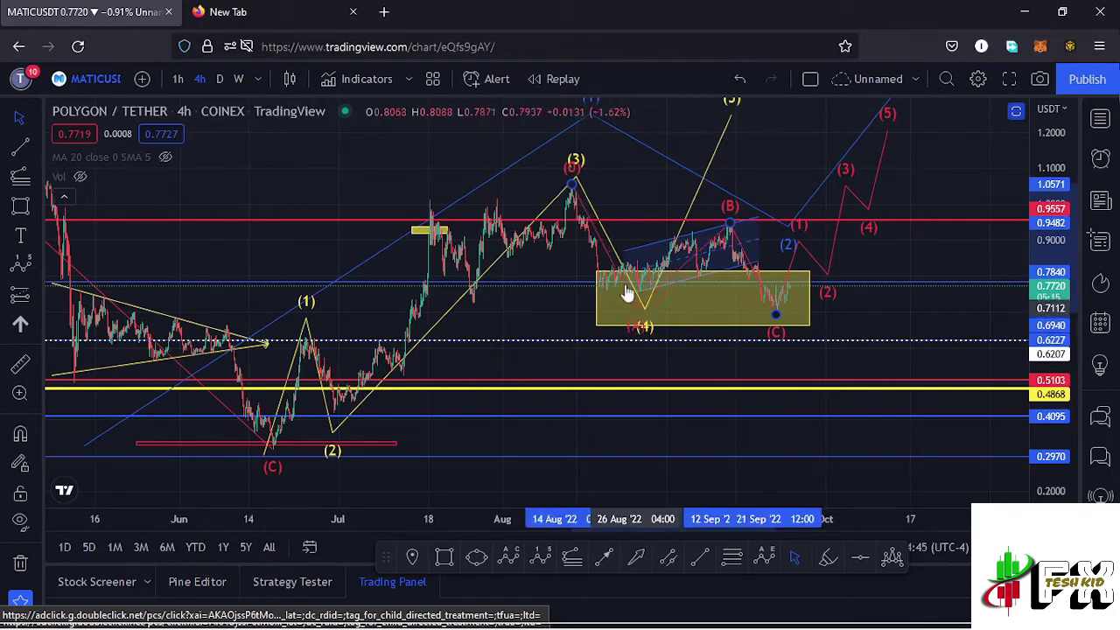
click(645, 329)
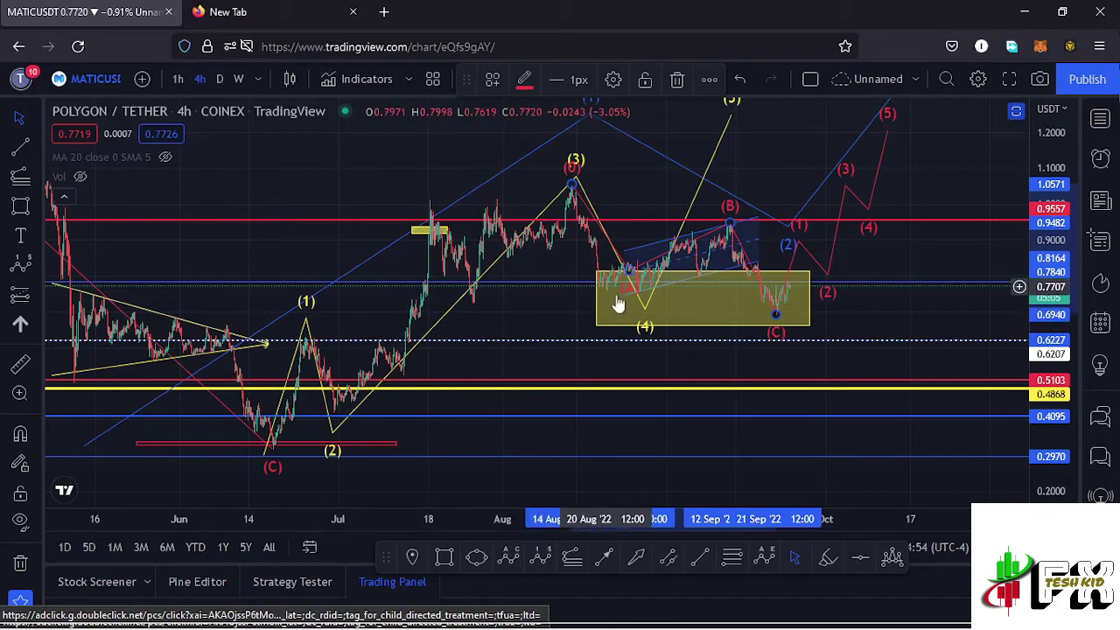
click(644, 326)
click(645, 330)
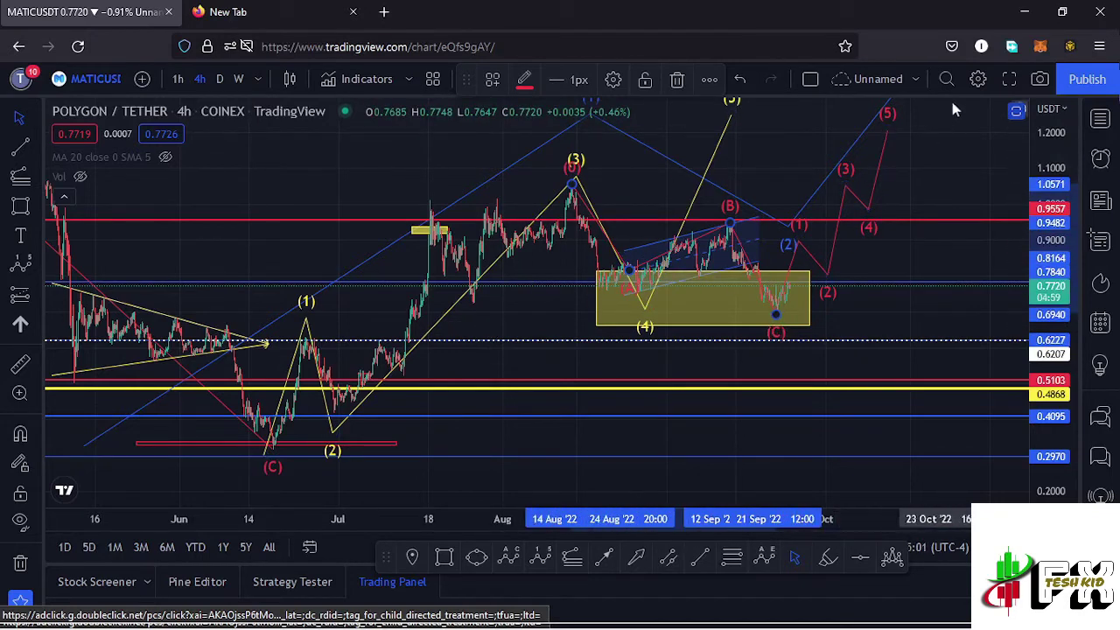
click(1017, 112)
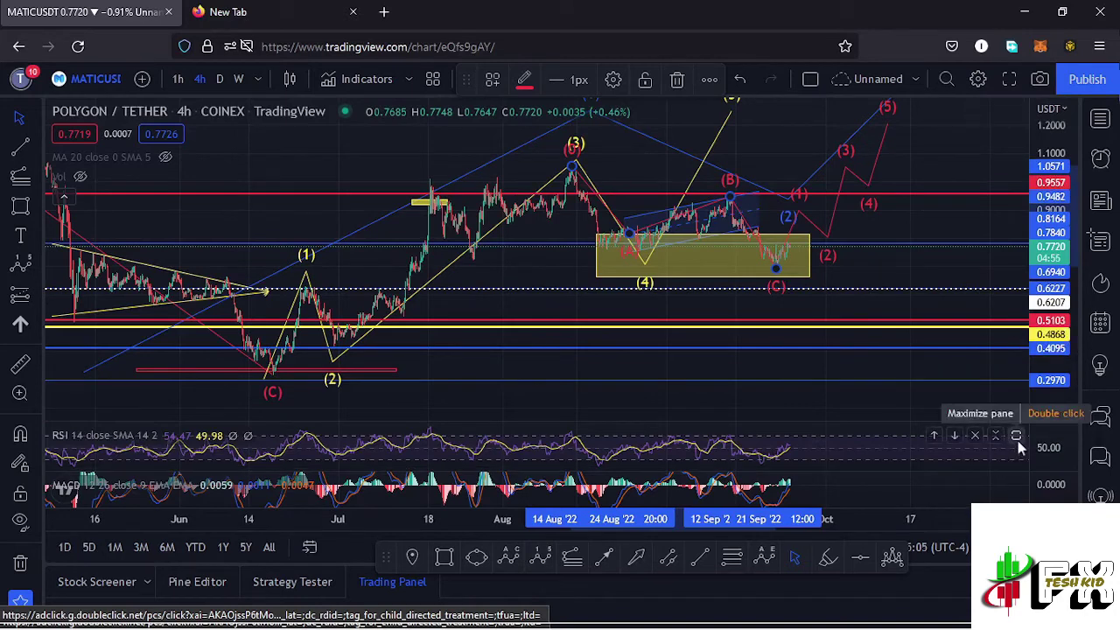
- Enlarge the RSI pane to fill the chart, then return to all panes
click(1019, 440)
scroll(617, 419, up, 3)
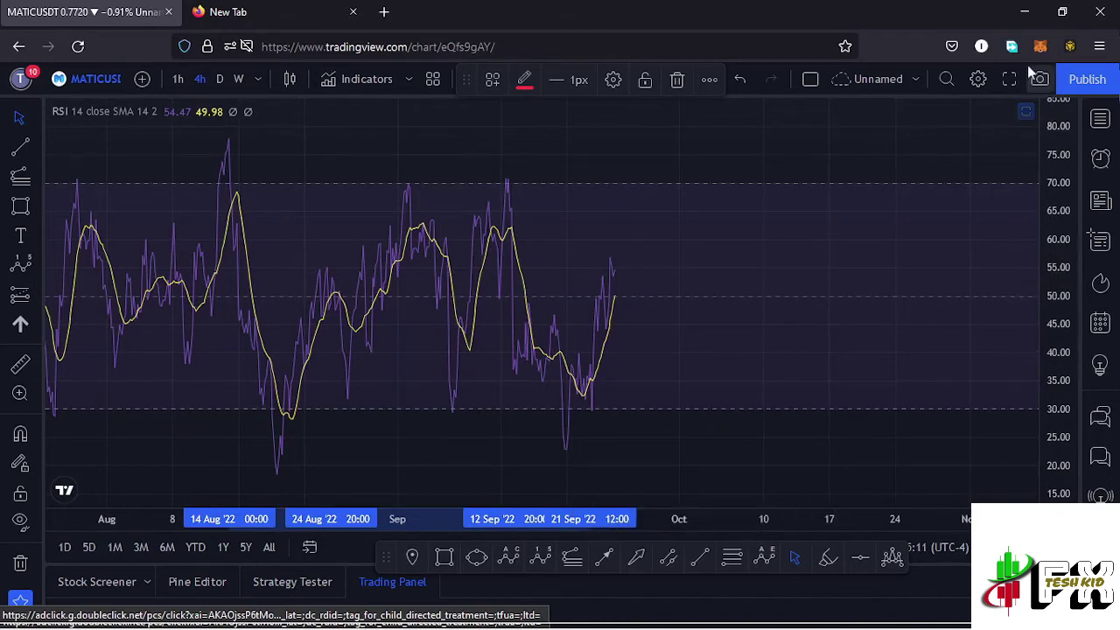
click(1026, 113)
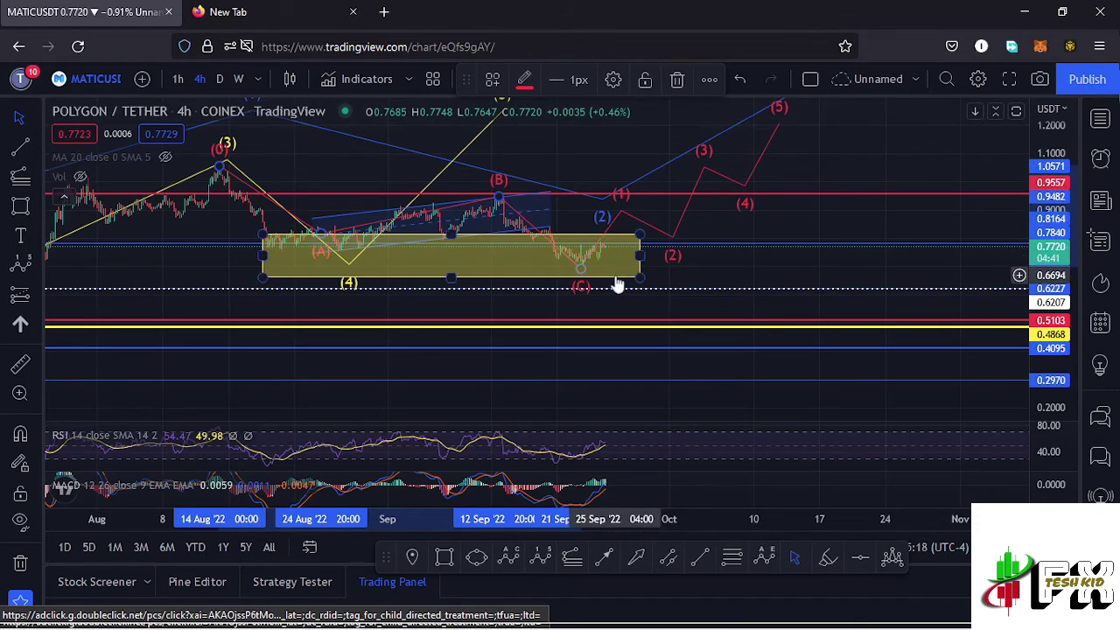
- Maximize the MACD 12 26 9 pane, compress its scale to fit the swings, and pan to recent bars
click(1004, 451)
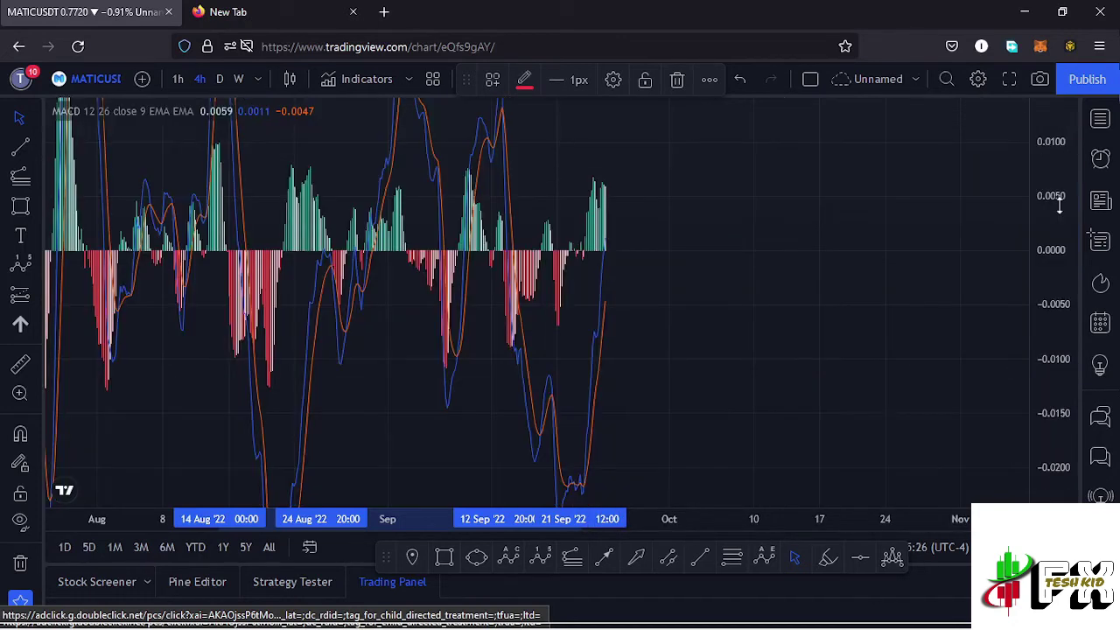
drag(1059, 203, 1059, 281)
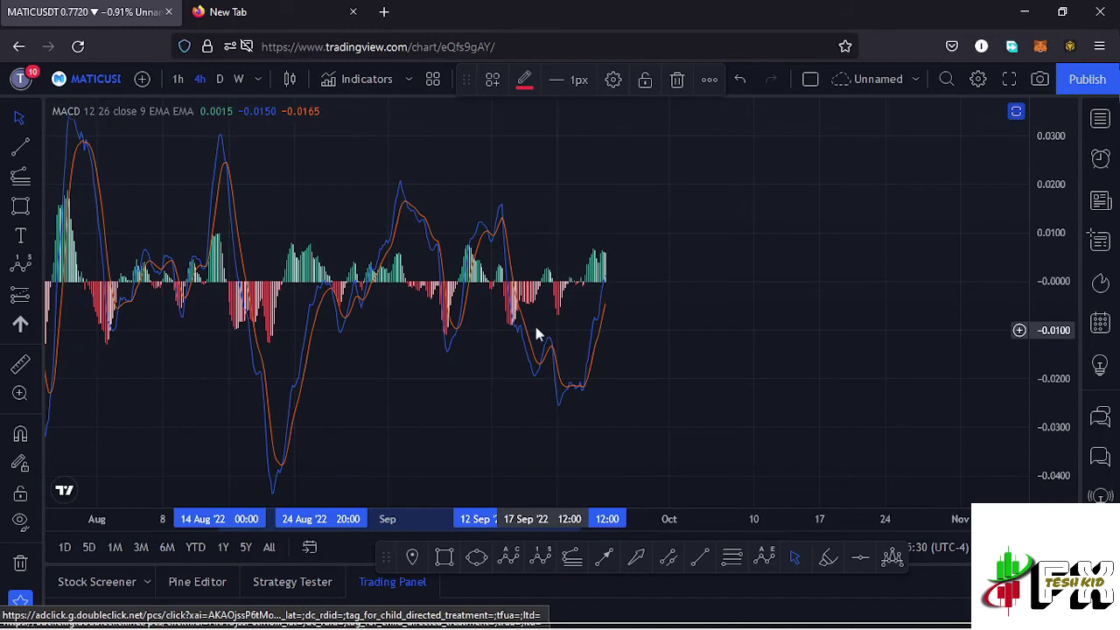
scroll(536, 334, up, 2)
drag(612, 353, 751, 353)
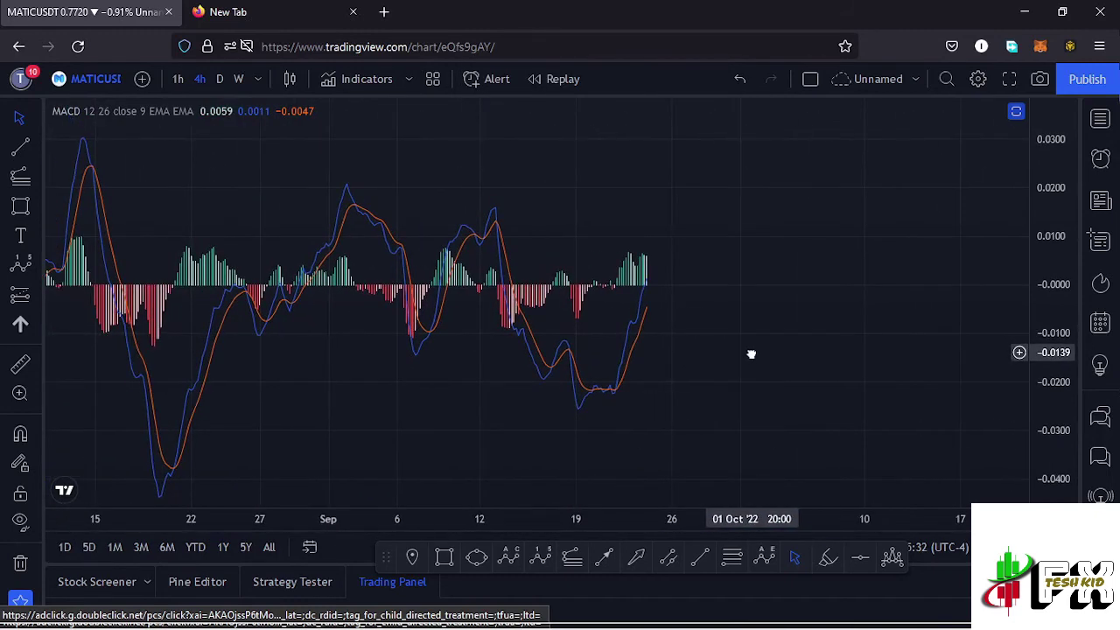